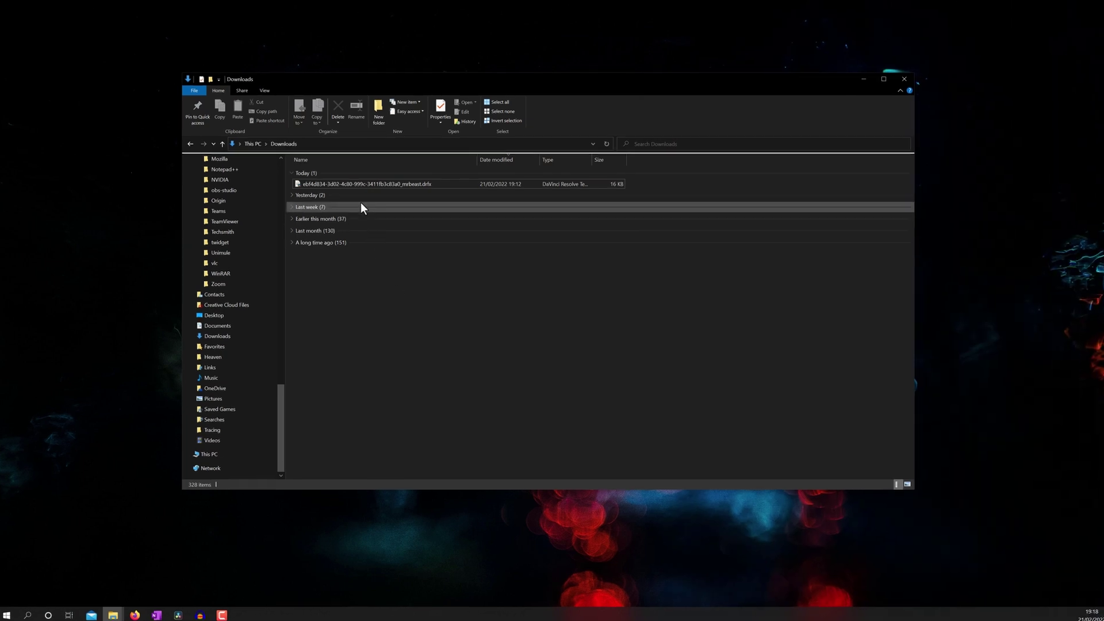
Install the downloaded mrbeast .drfx template bundle into DaVinci Resolve and open the MrBeastDemo project
{"action": "left_click", "coordinate": [411, 184]}
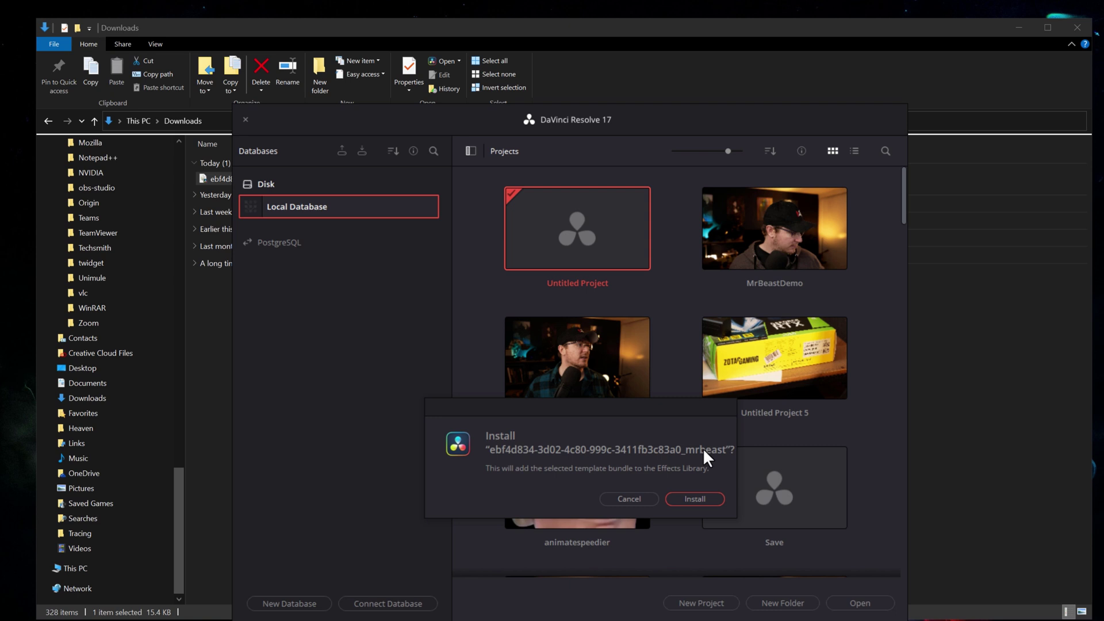
{"action": "left_click", "coordinate": [704, 498]}
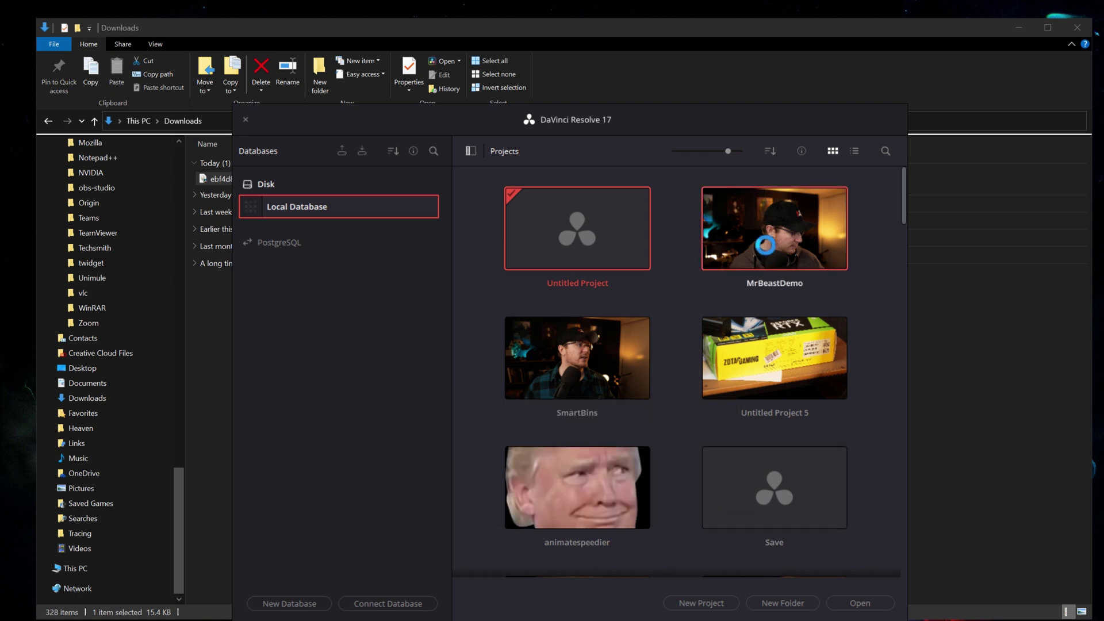
{"action": "double_click", "coordinate": [764, 244]}
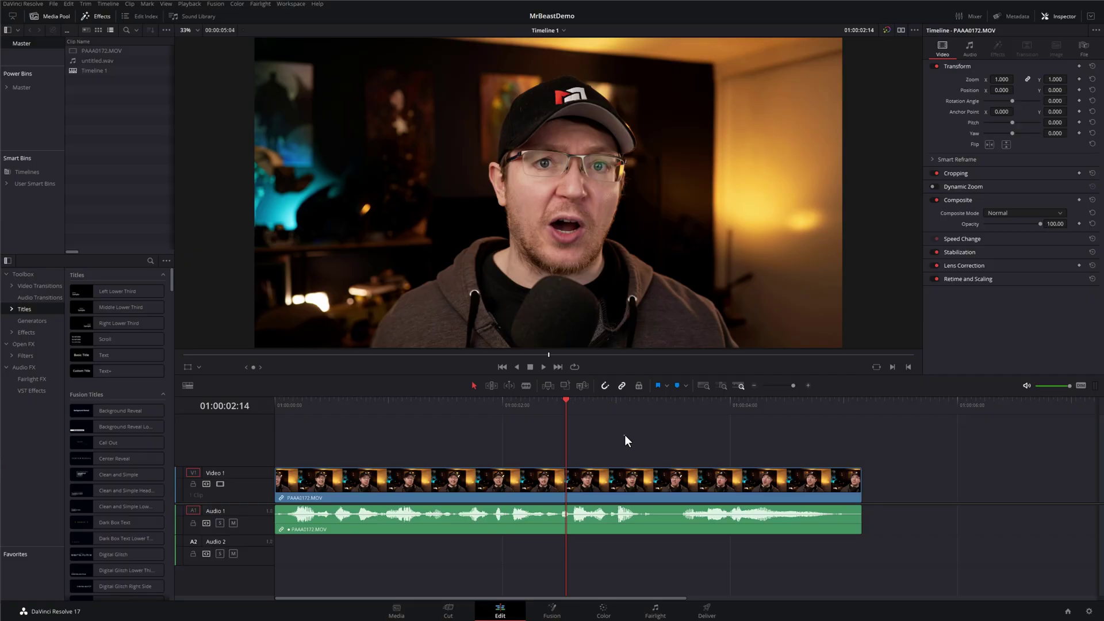
Place MrBeastTitle from the MrAlexTech titles on a track above the video clip, extended to the clip's end
{"action": "left_click", "coordinate": [97, 17]}
{"action": "left_click", "coordinate": [96, 18]}
{"action": "left_click", "coordinate": [12, 309]}
{"action": "left_click", "coordinate": [36, 334]}
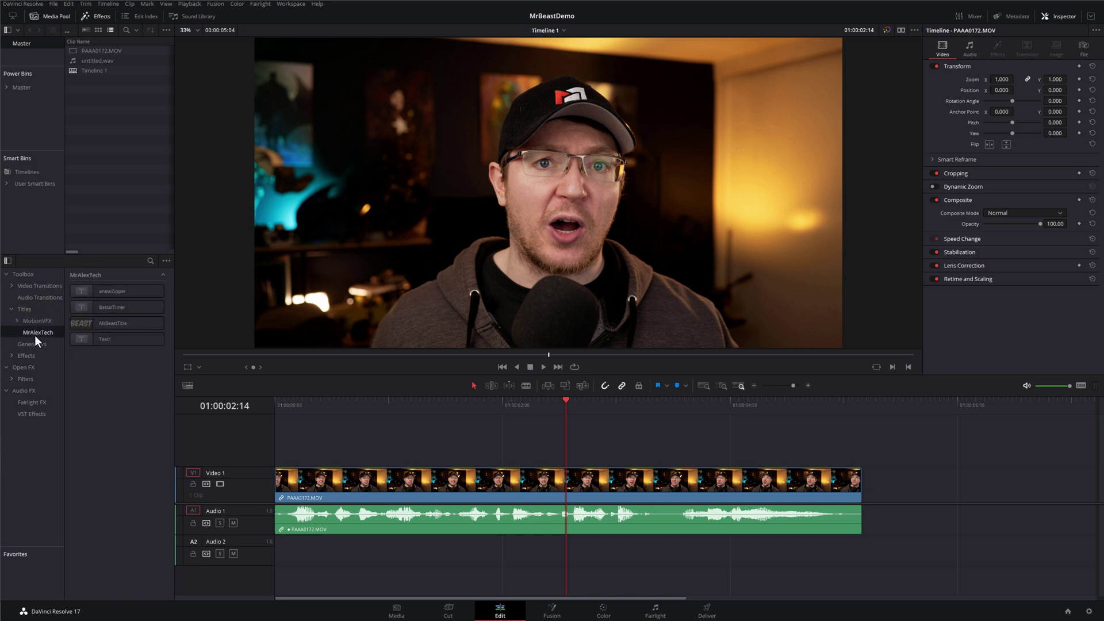
{"action": "left_click", "coordinate": [108, 323]}
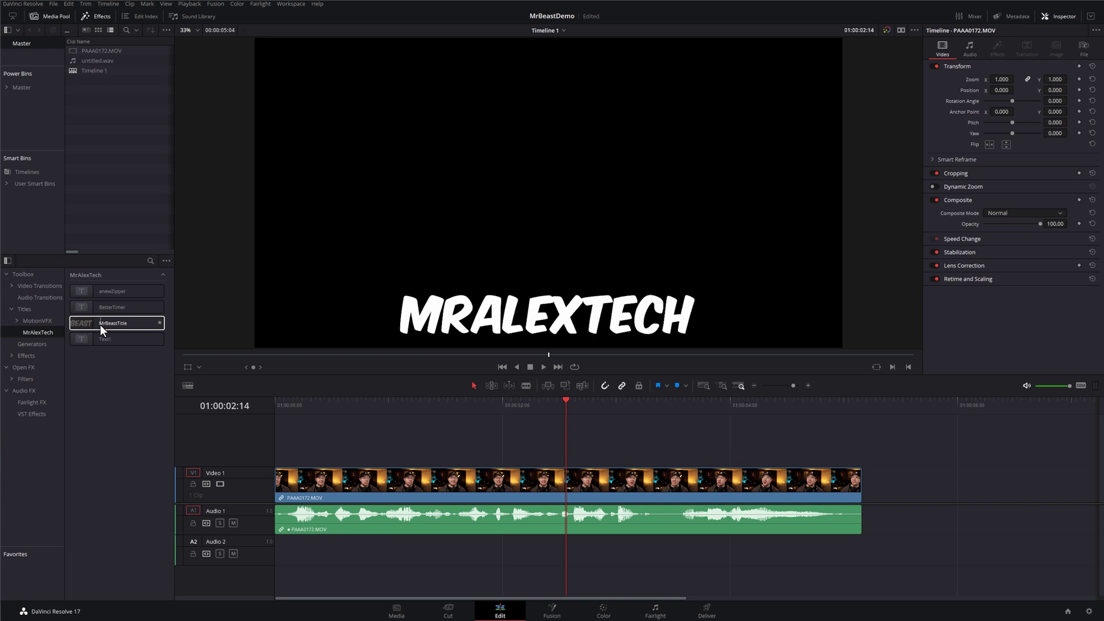
{"action": "left_click_drag", "start_coordinate": [91, 329], "coordinate": [273, 457]}
{"action": "left_click_drag", "start_coordinate": [843, 452], "coordinate": [855, 449]}
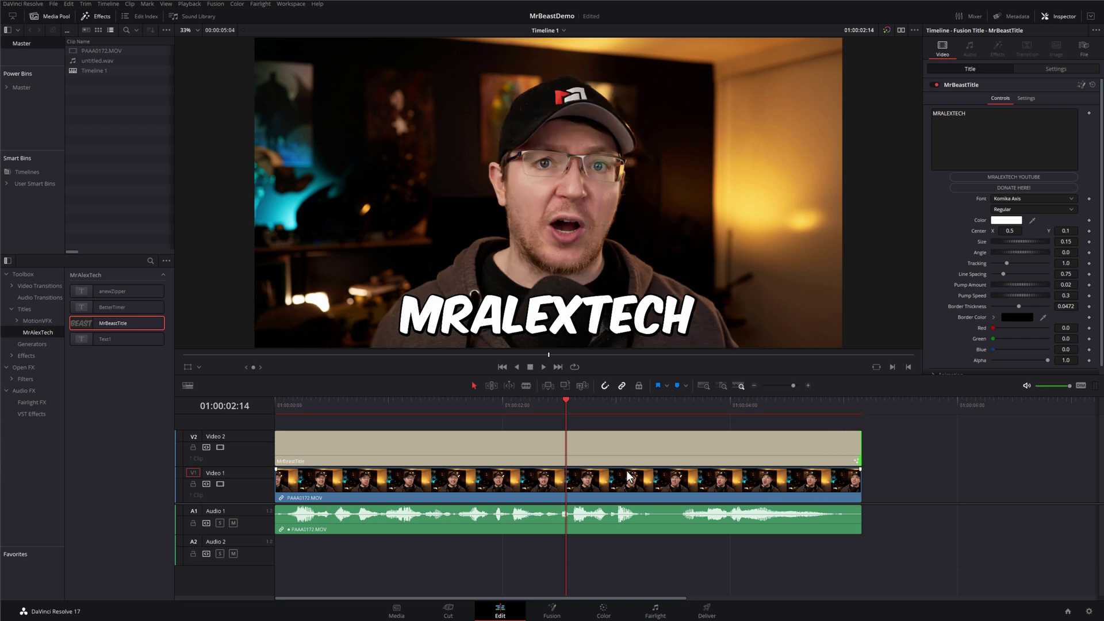
Scrub through the start of the timeline to preview the title and check its Inspector controls
{"action": "left_click_drag", "start_coordinate": [345, 402], "coordinate": [444, 398]}
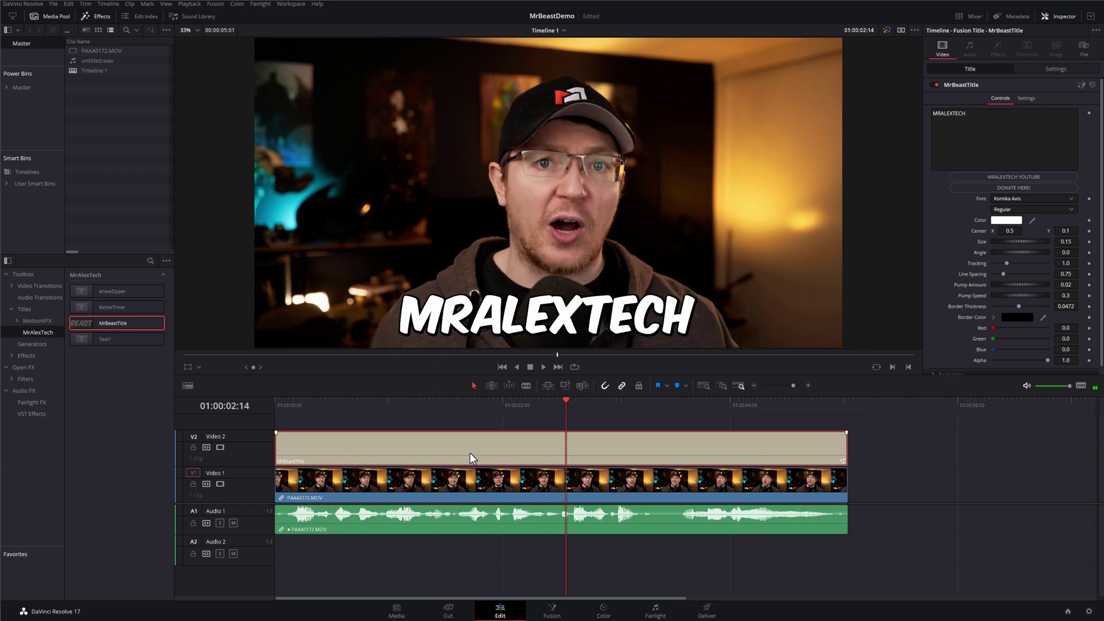
{"action": "left_click", "coordinate": [1064, 17]}
{"action": "left_click", "coordinate": [1064, 17]}
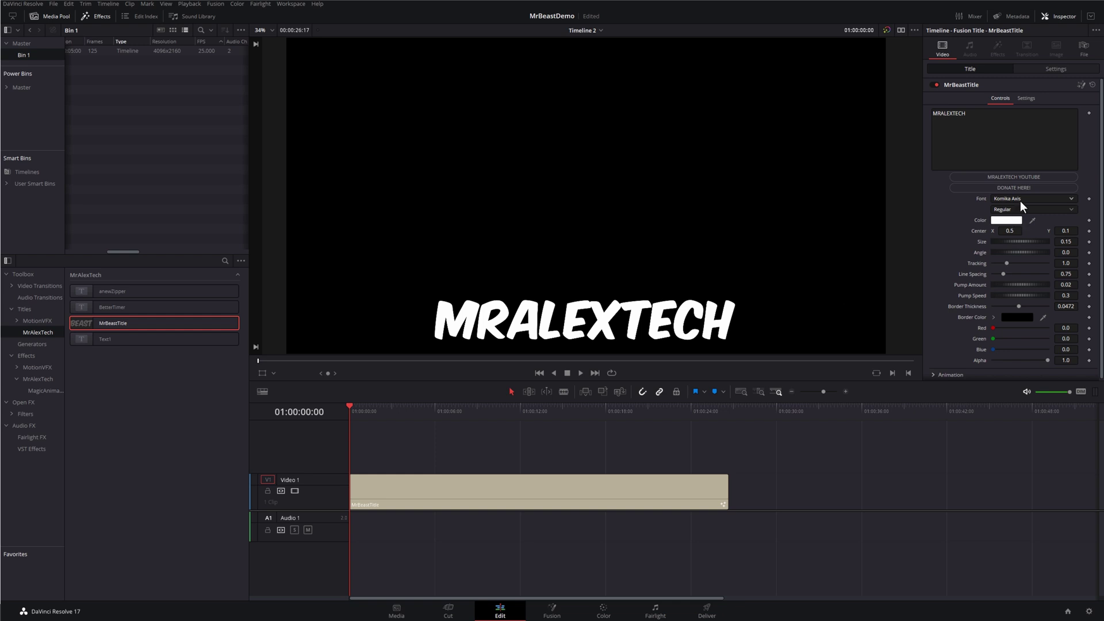
Try a different font for the MrBeastTitle in Timeline 2
{"action": "left_click", "coordinate": [1005, 199]}
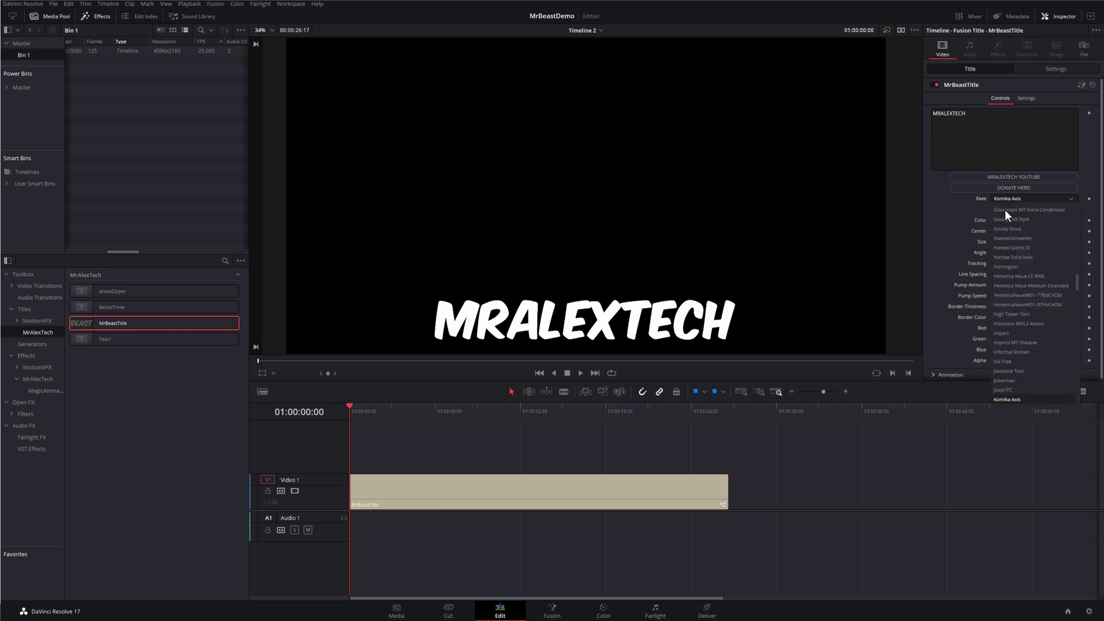
{"action": "left_click", "coordinate": [1013, 267]}
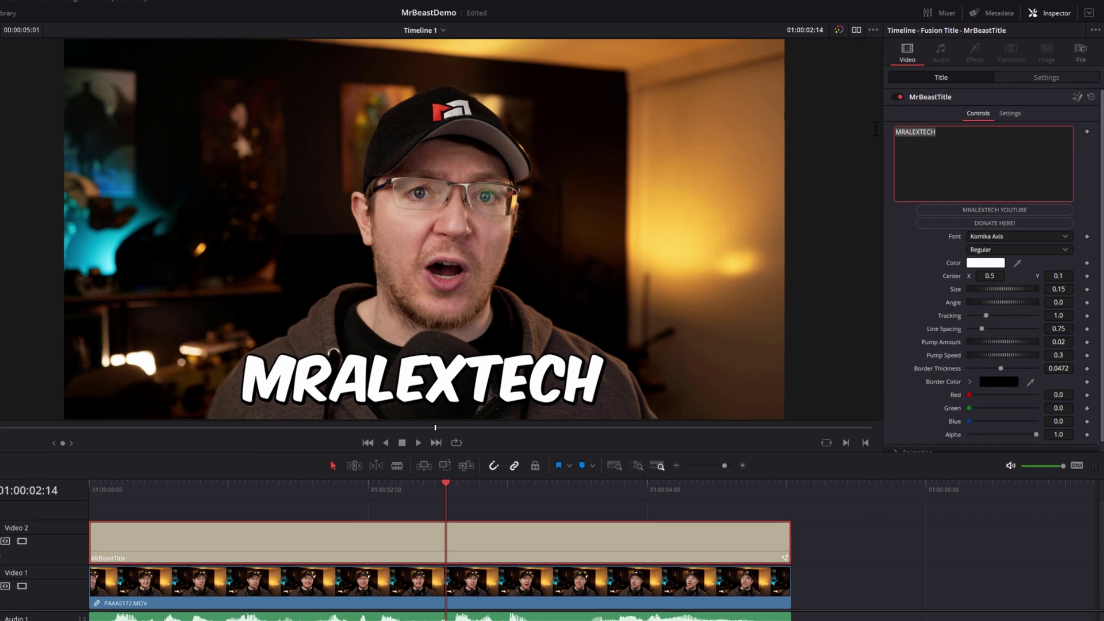
Try the text SDFASDF and the font Helvetica Neue LT W06 on the title in Timeline 1, reverting both
{"action": "key", "text": "ctrl+a"}
{"action": "type", "text": "SDFASDF"}
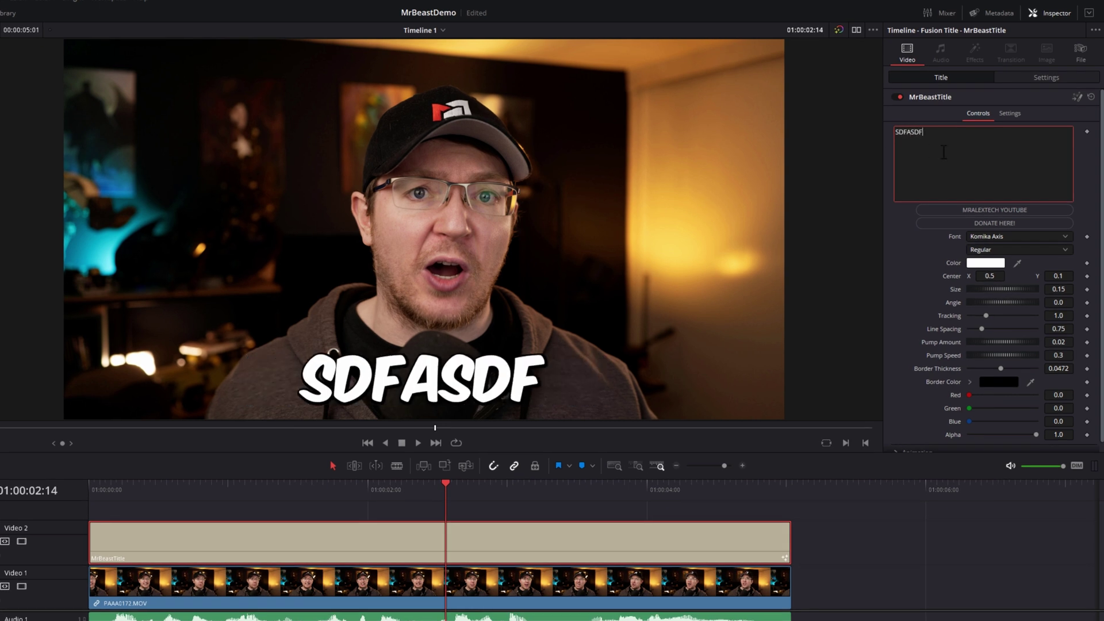
{"action": "key", "text": "ctrl+z"}
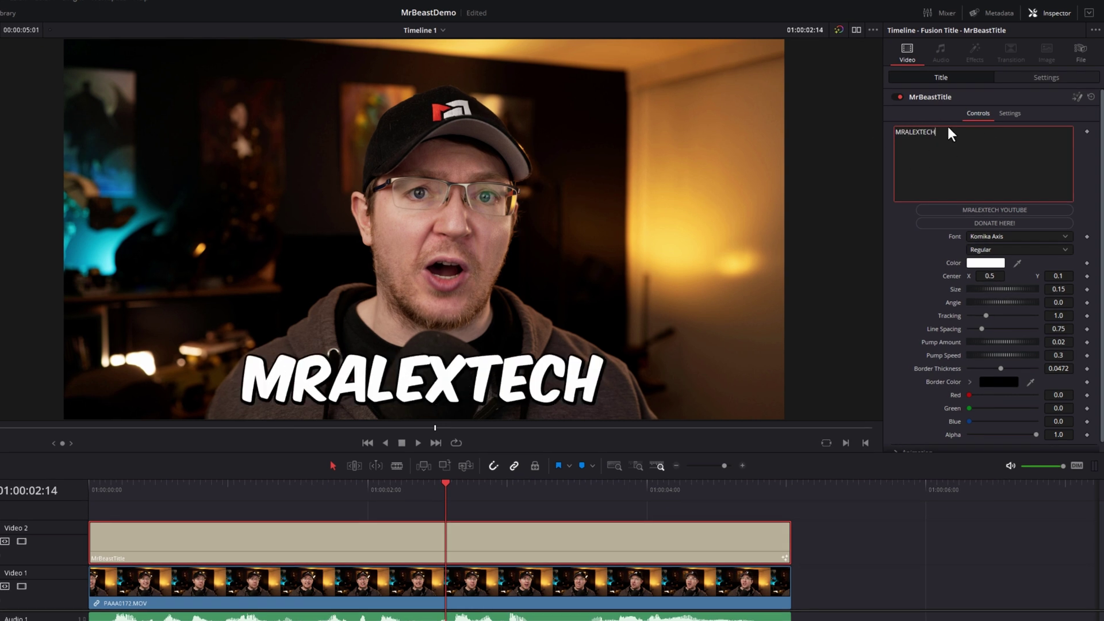
{"action": "left_click", "coordinate": [989, 237]}
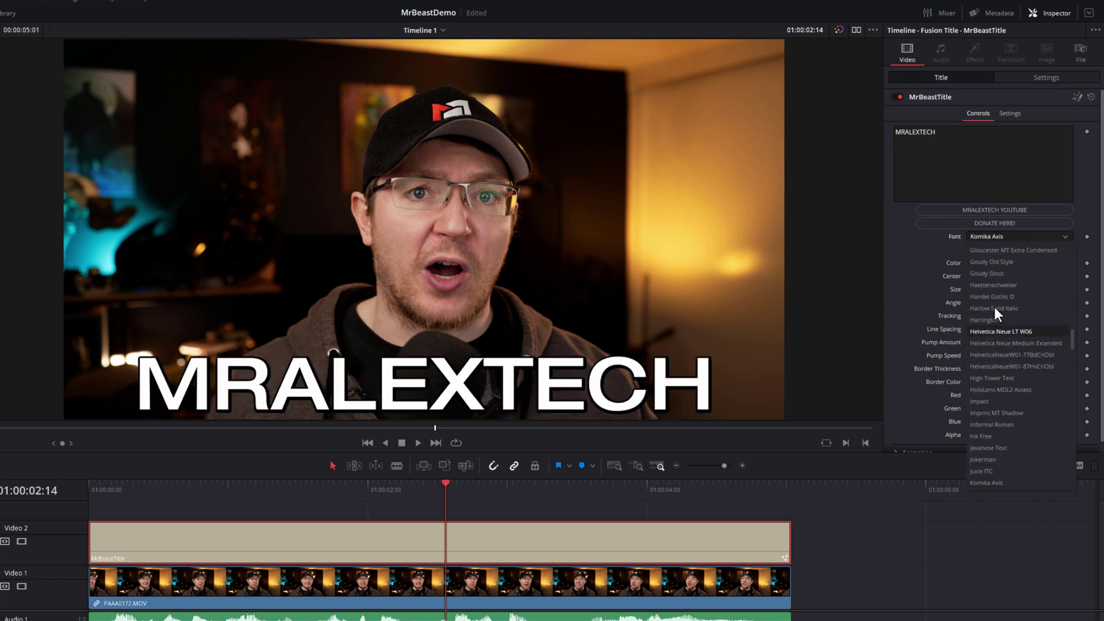
{"action": "left_click", "coordinate": [966, 296]}
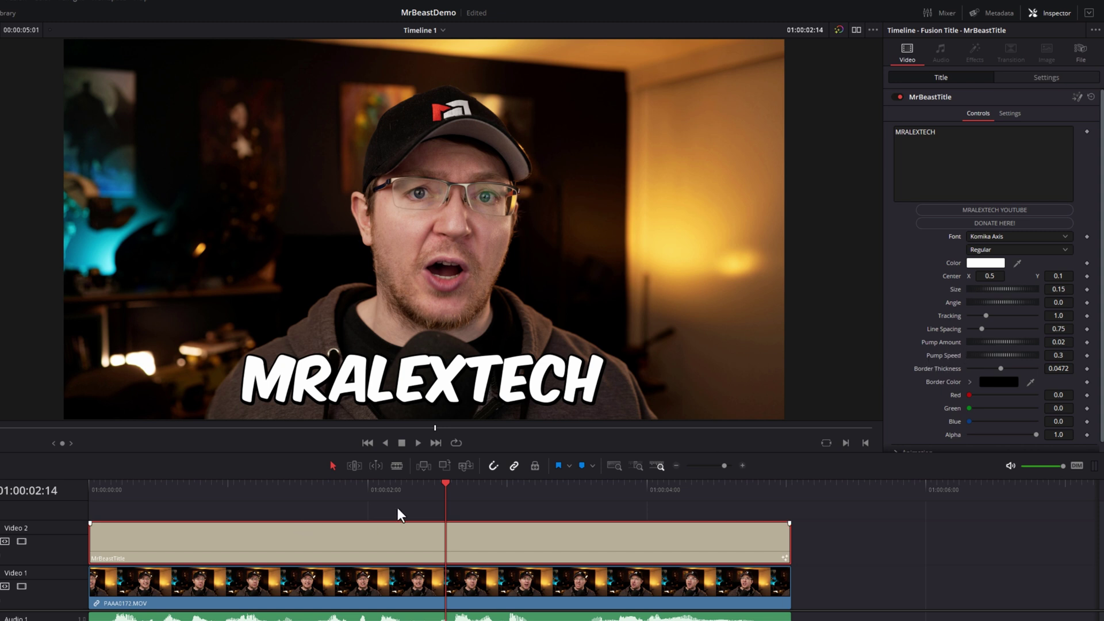
Play the title from the start of the timeline to preview its pump animation, and return to the start
{"action": "left_click_drag", "start_coordinate": [398, 508], "coordinate": [86, 495]}
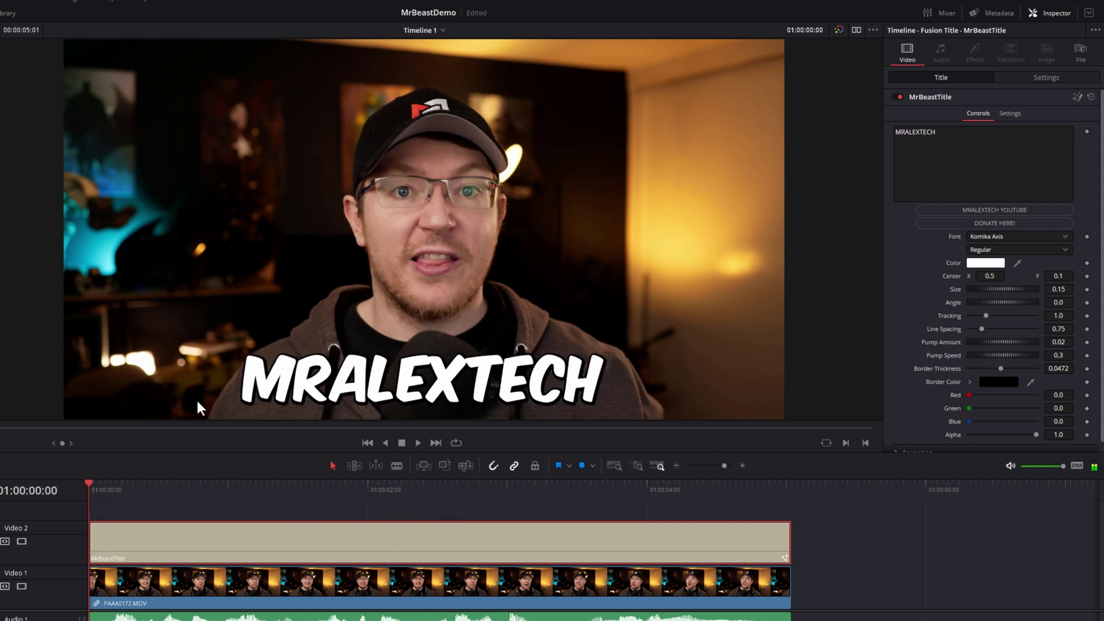
{"action": "key", "text": "space"}
{"action": "left_click_drag", "start_coordinate": [160, 491], "coordinate": [51, 492]}
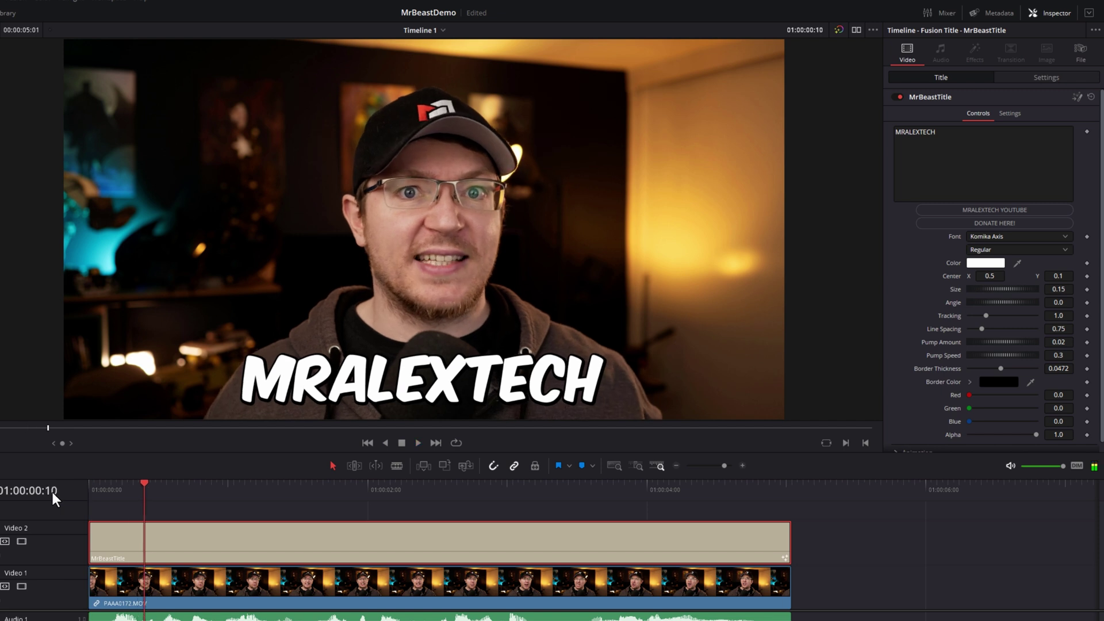
{"action": "key", "text": "Home"}
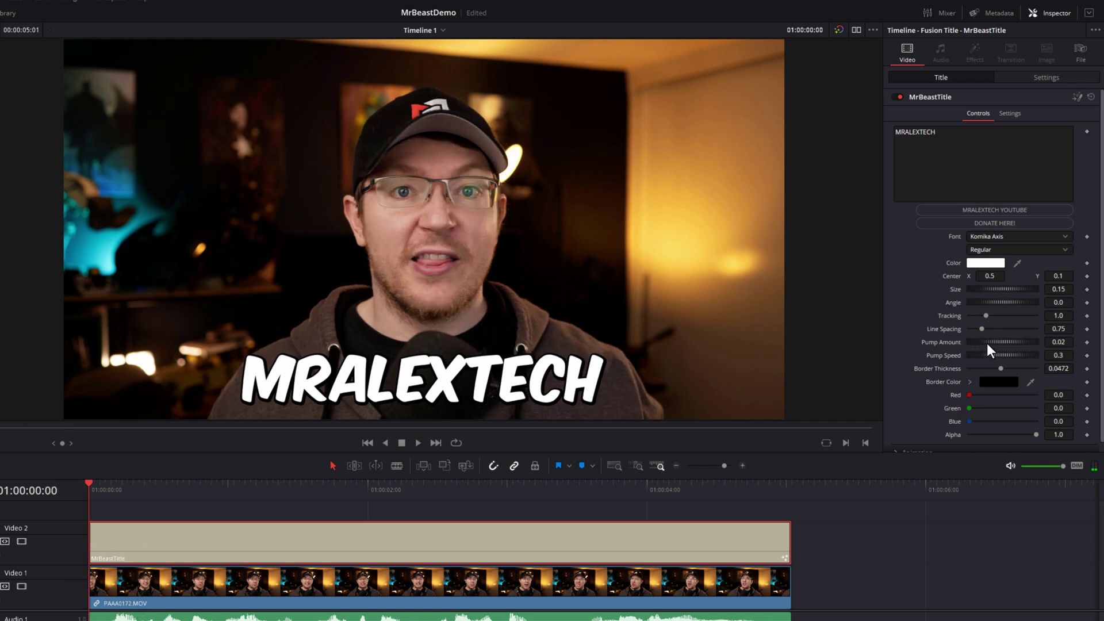
Try a pump amount of 0.571 on the title, play it from the start, and restore 0.02
{"action": "left_click_drag", "start_coordinate": [987, 344], "coordinate": [997, 342]}
{"action": "key", "text": "space"}
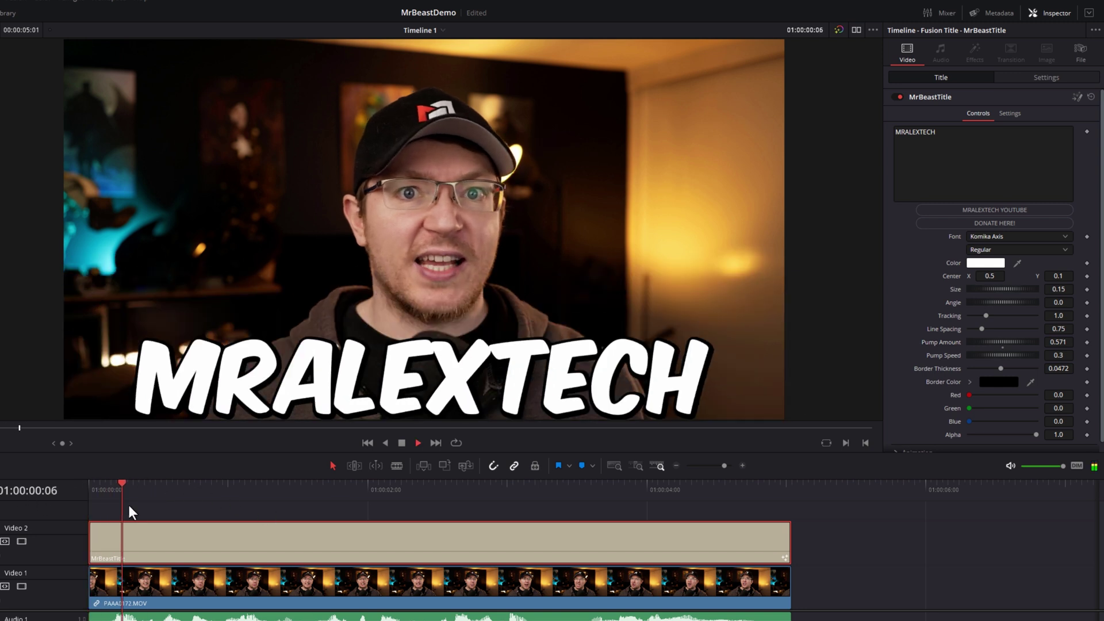
{"action": "key", "text": "space"}
{"action": "left_click_drag", "start_coordinate": [137, 492], "coordinate": [7, 474]}
{"action": "key", "text": "space"}
{"action": "key", "text": "space"}
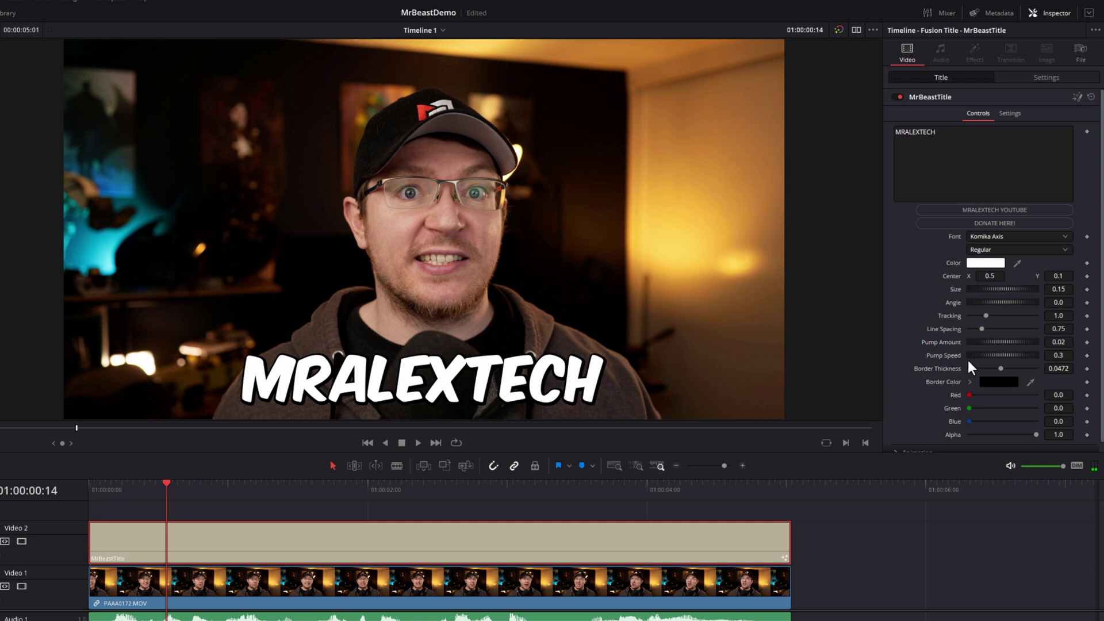
Try a pump speed of 0.858 on the title, play it from the start, and restore 0.3
{"action": "left_click_drag", "start_coordinate": [119, 484], "coordinate": [85, 490]}
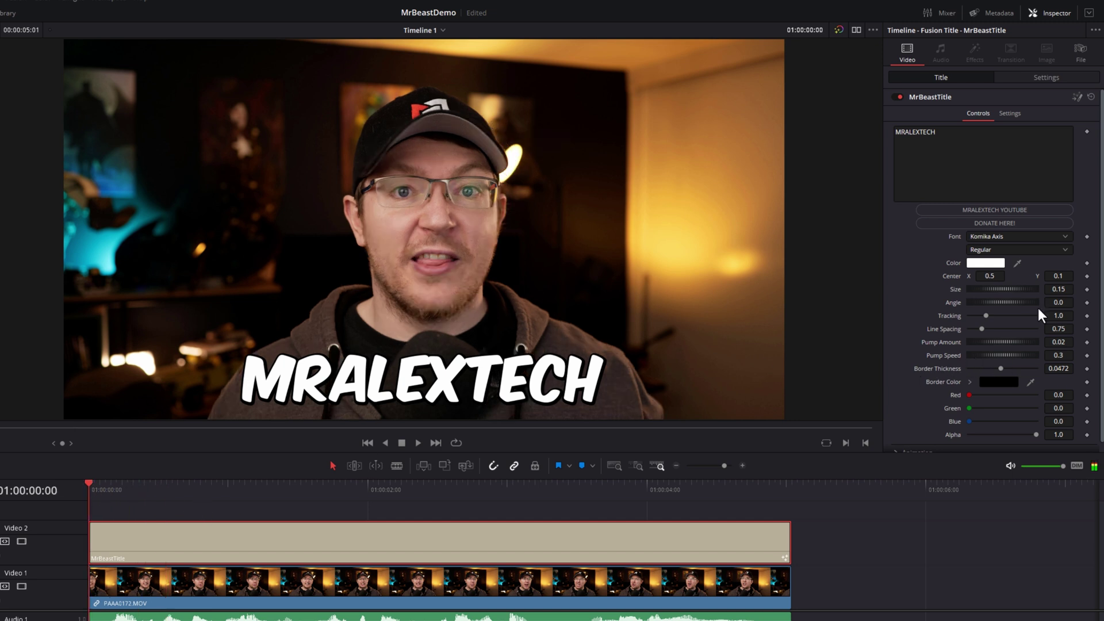
{"action": "left_click_drag", "start_coordinate": [982, 356], "coordinate": [1012, 357]}
{"action": "key", "text": "space"}
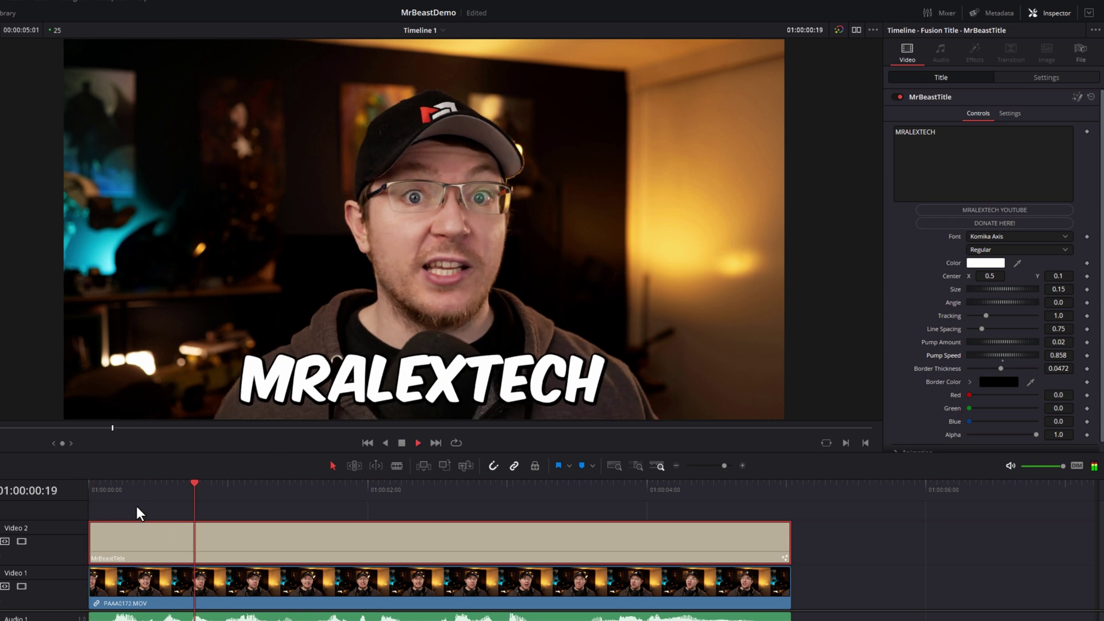
{"action": "key", "text": "space"}
{"action": "left_click_drag", "start_coordinate": [143, 489], "coordinate": [84, 489]}
{"action": "key", "text": "space"}
{"action": "key", "text": "space"}
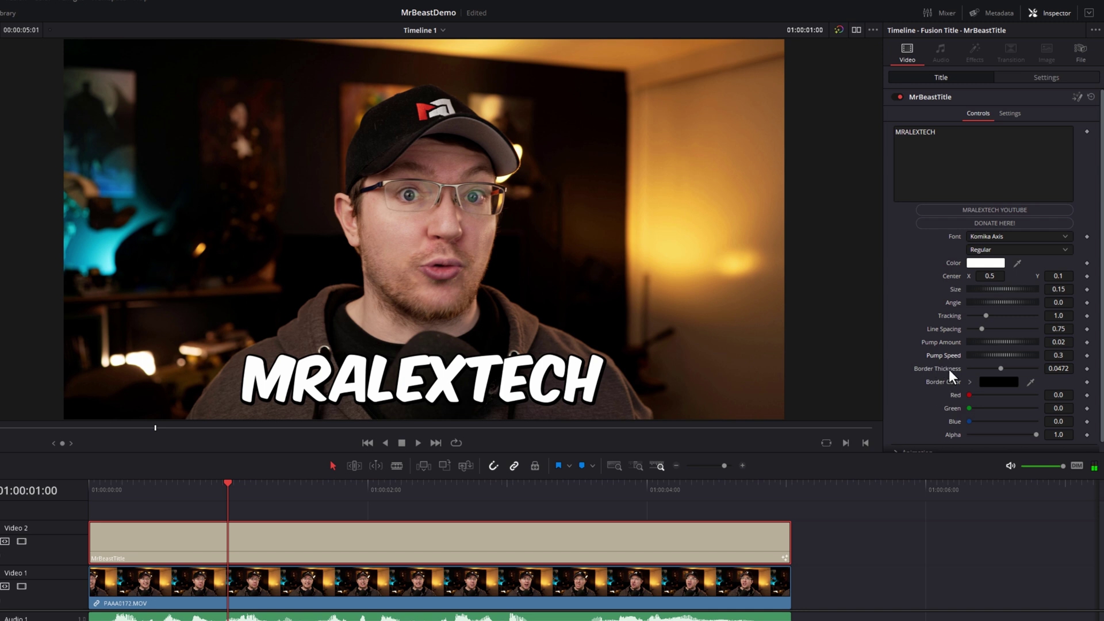
Expand the title's Animation settings and play the title from the start to examine the motion its curve produces
{"action": "scroll", "coordinate": [949, 369], "scroll_direction": "down", "scroll_amount": 1}
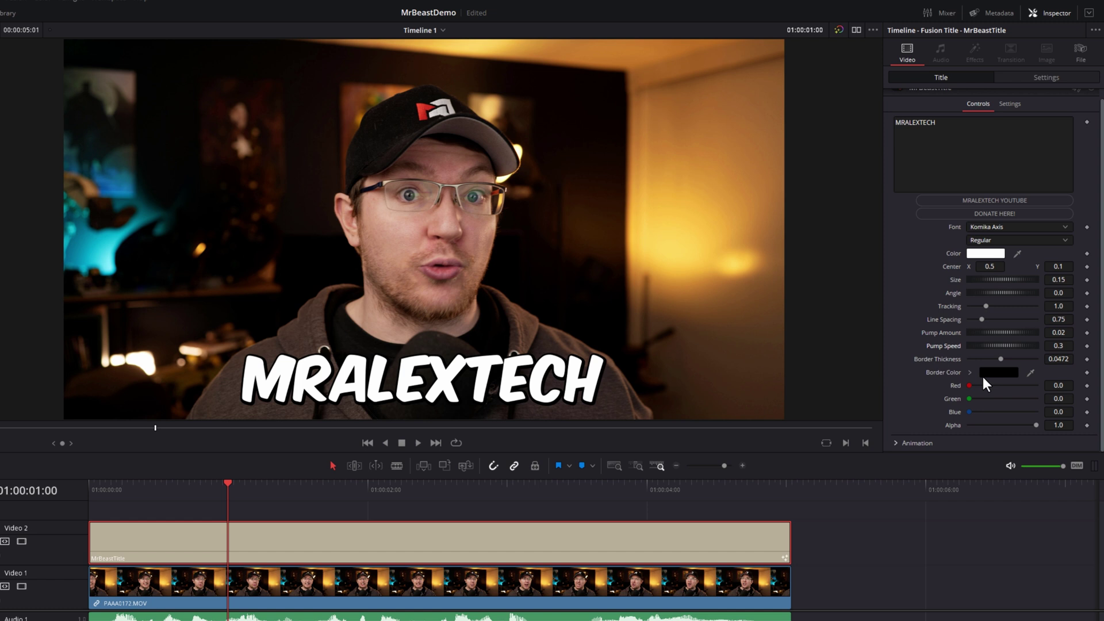
{"action": "left_click", "coordinate": [895, 443]}
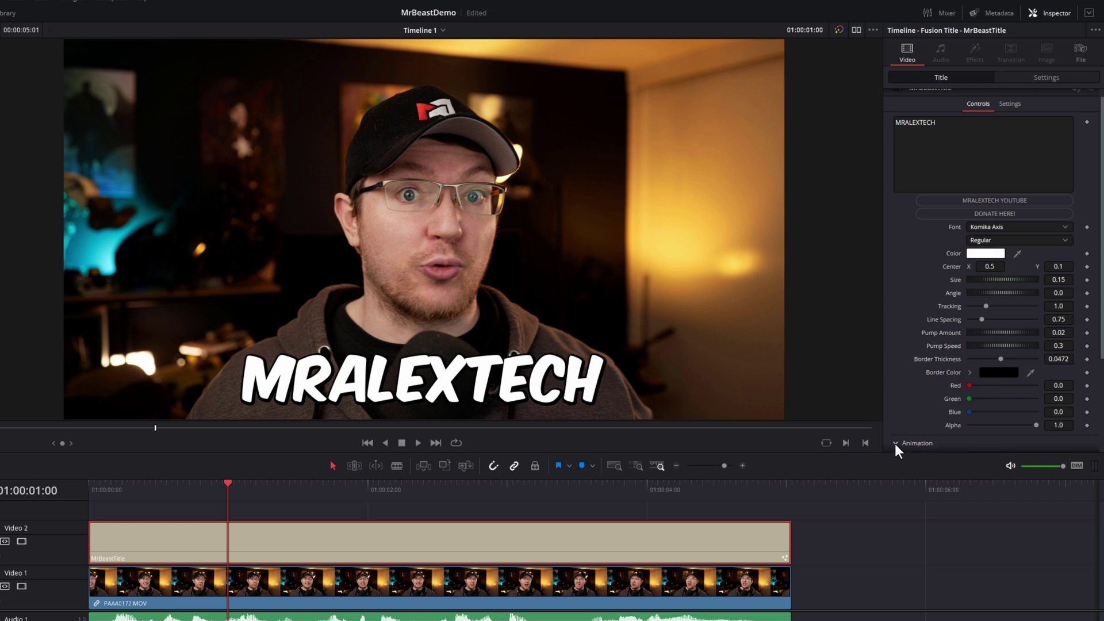
{"action": "scroll", "coordinate": [923, 402], "scroll_direction": "down", "scroll_amount": 5}
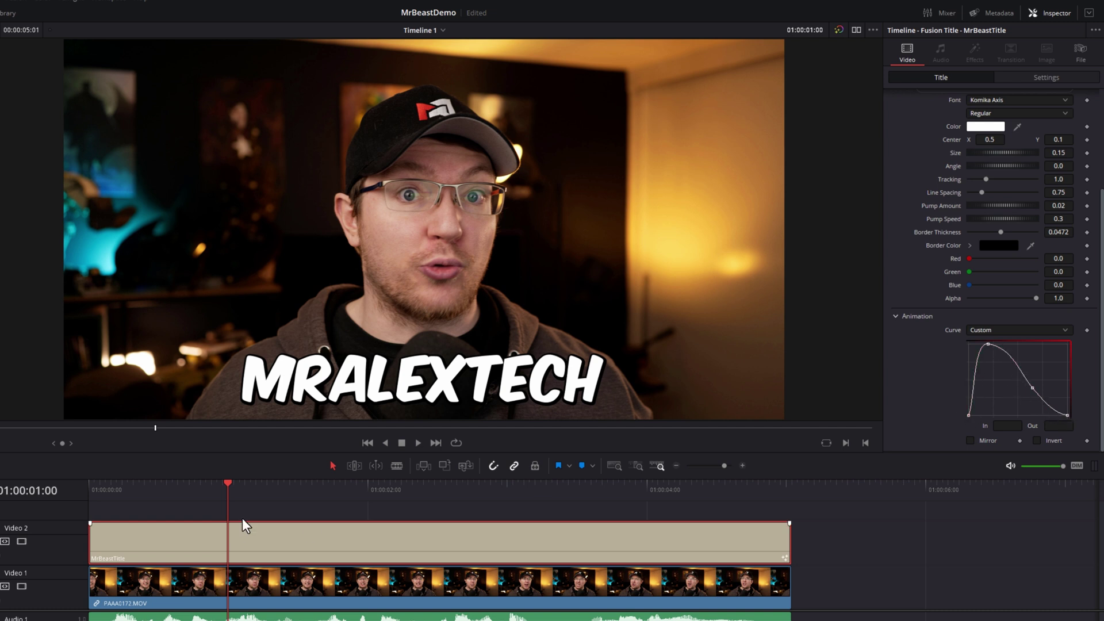
{"action": "left_click_drag", "start_coordinate": [216, 489], "coordinate": [70, 488]}
{"action": "key", "text": "space"}
{"action": "left_click", "coordinate": [91, 489]}
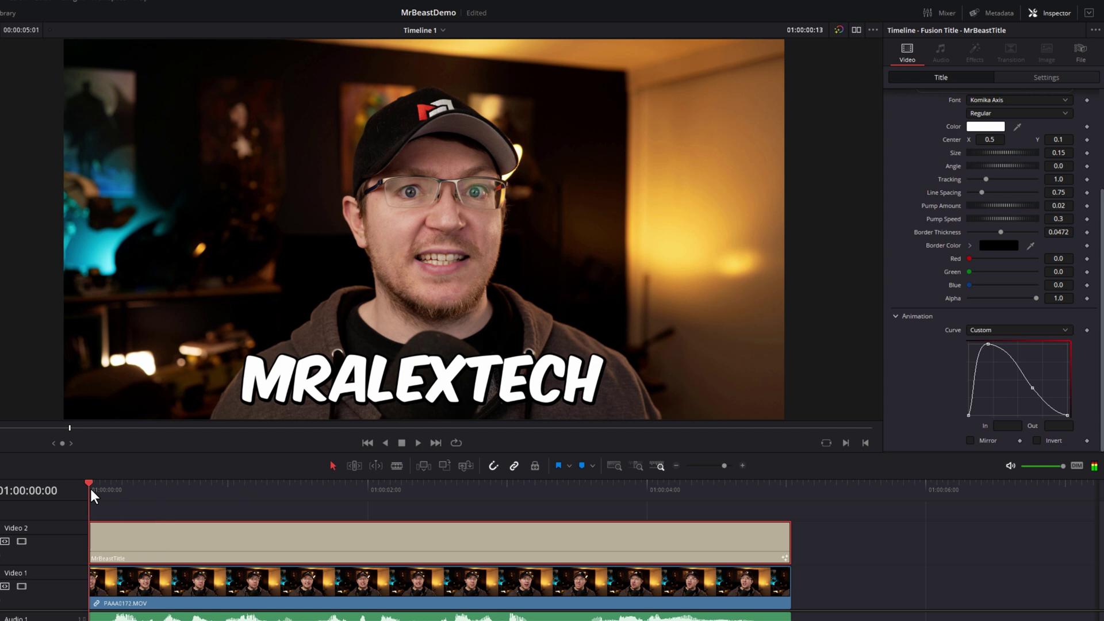
Try reshaping the animation curve with an earlier middle point and an end point at about 0.97 in, 0.69 out, and play it back
{"action": "left_click_drag", "start_coordinate": [1033, 389], "coordinate": [996, 384]}
{"action": "left_click_drag", "start_coordinate": [1067, 416], "coordinate": [1065, 362]}
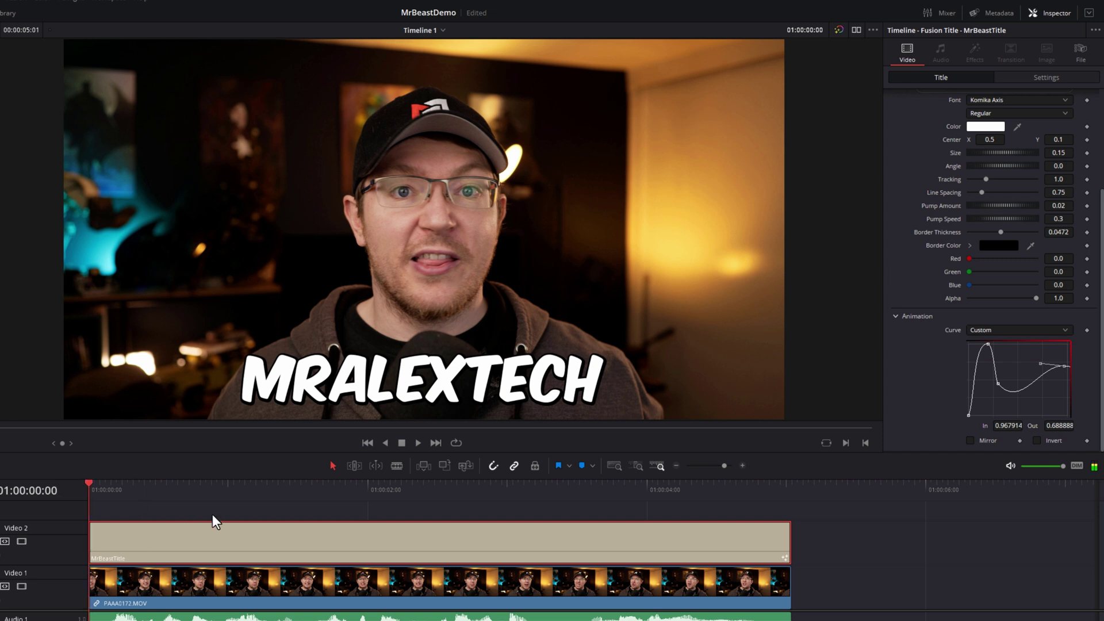
{"action": "key", "text": "space"}
{"action": "left_click_drag", "start_coordinate": [165, 482], "coordinate": [39, 481]}
{"action": "key", "text": "space"}
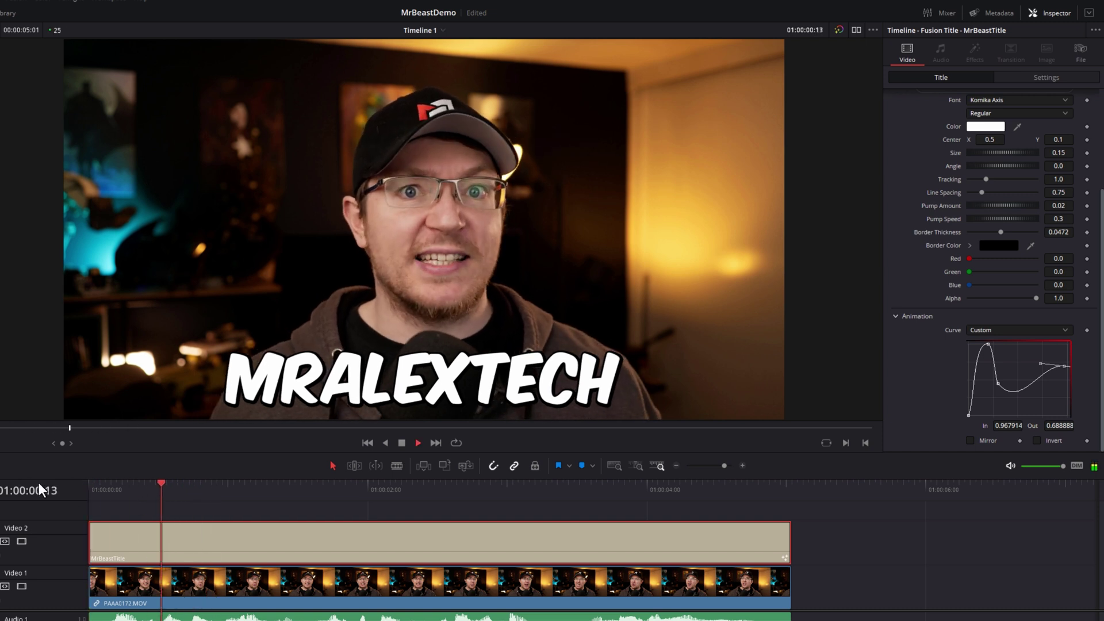
{"action": "key", "text": "space"}
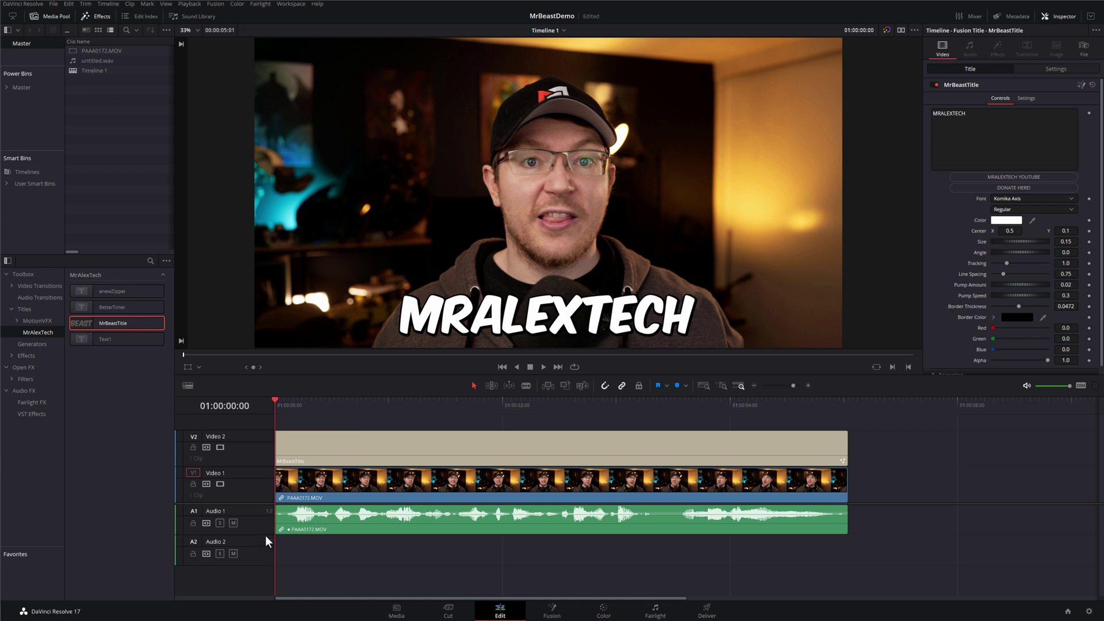
Enlarge the Audio 1 track to show its waveform and trim the title's start to 01:00:00:04, where speech begins
{"action": "left_click_drag", "start_coordinate": [264, 536], "coordinate": [264, 555]}
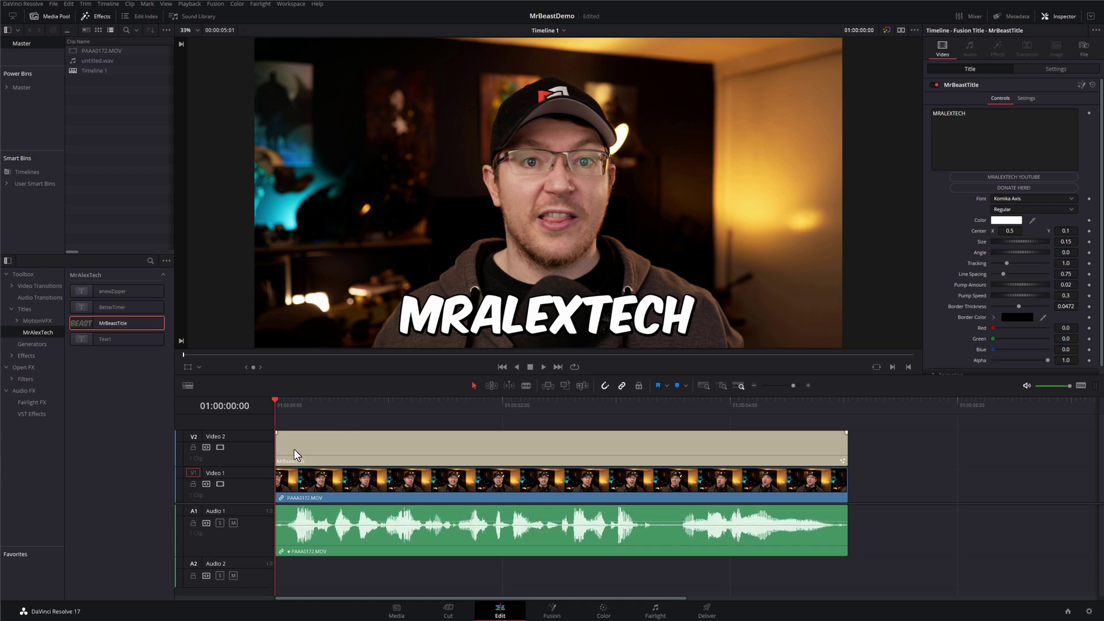
{"action": "left_click_drag", "start_coordinate": [277, 407], "coordinate": [291, 406]}
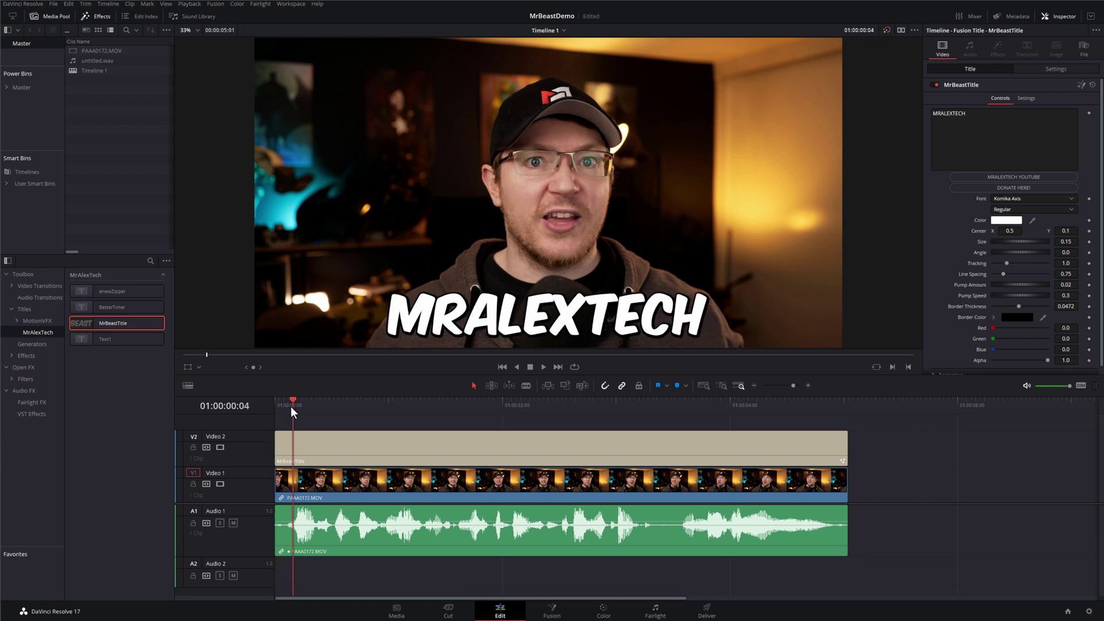
{"action": "left_click_drag", "start_coordinate": [278, 444], "coordinate": [299, 445]}
Split the title clip at 01:00:00:13, where the next waveform burst begins
{"action": "left_click_drag", "start_coordinate": [298, 405], "coordinate": [332, 407]}
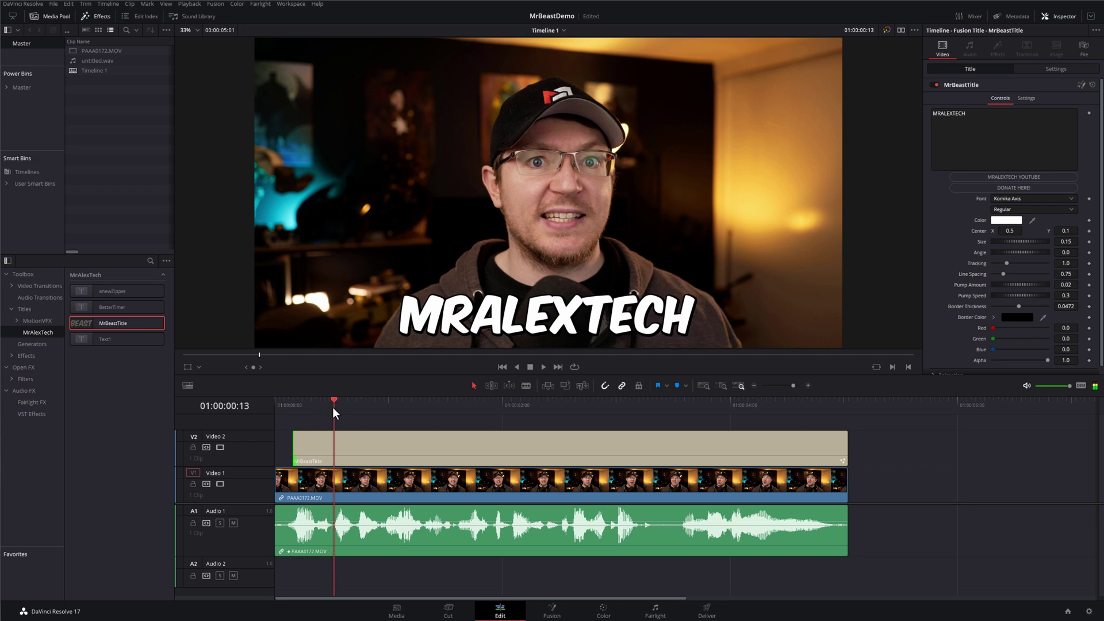
{"action": "left_click", "coordinate": [353, 447]}
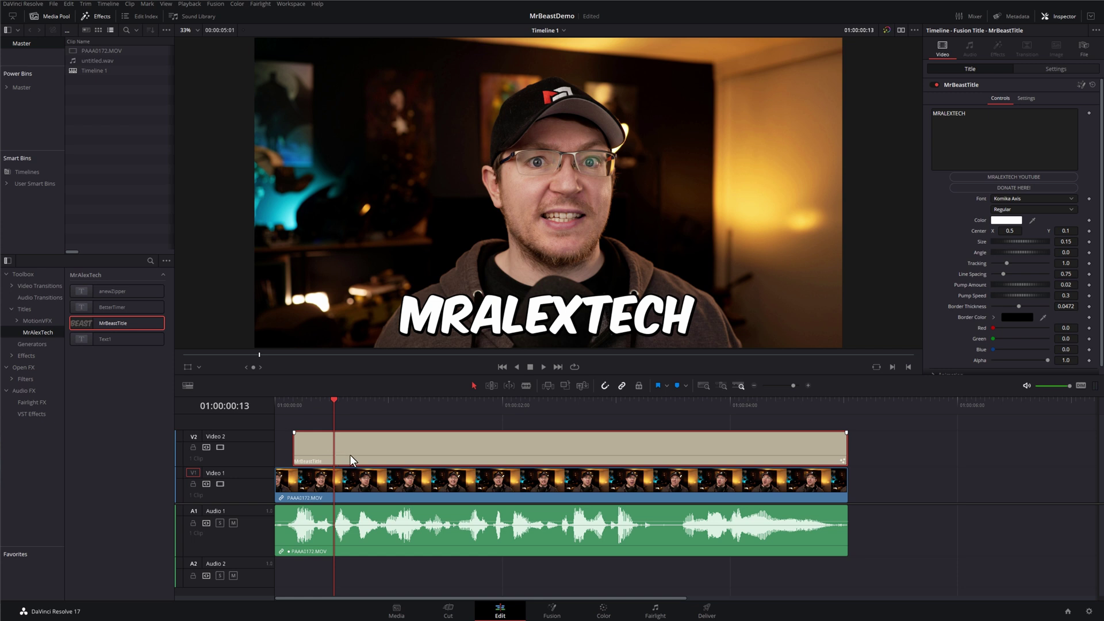
{"action": "key", "text": "ctrl+b"}
Split the remaining title clip at the next two waveform bursts, the second at 01:00:00:24
{"action": "left_click_drag", "start_coordinate": [330, 411], "coordinate": [385, 416]}
{"action": "left_click", "coordinate": [368, 447]}
{"action": "key", "text": "ctrl+b"}
{"action": "left_click", "coordinate": [390, 448]}
{"action": "key", "text": "ctrl+b"}
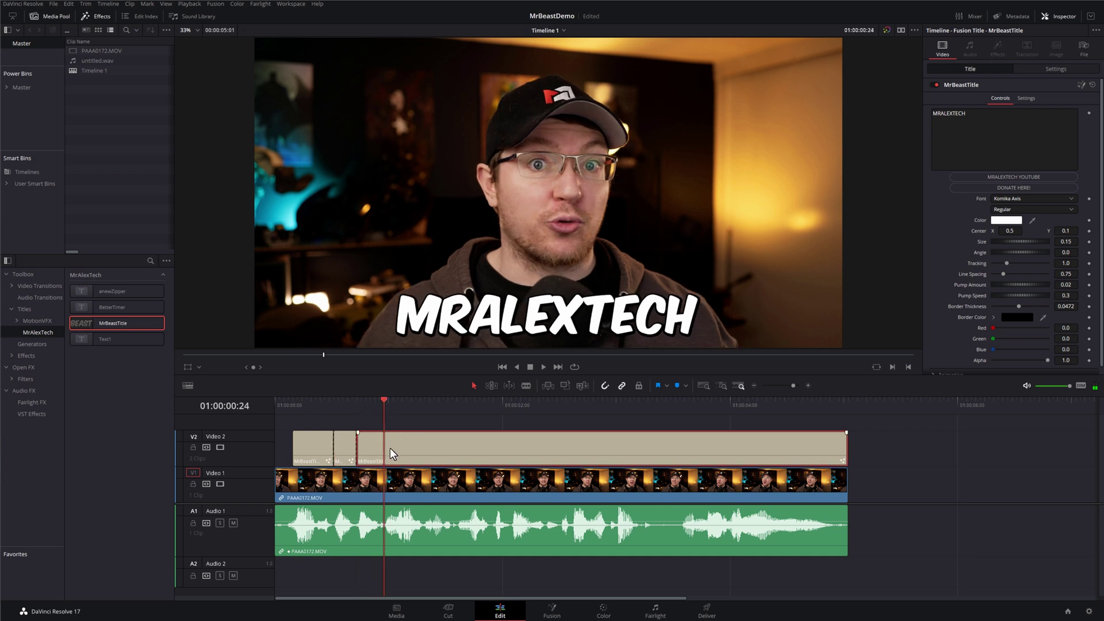
{"action": "key", "text": "space"}
{"action": "key", "text": "space"}
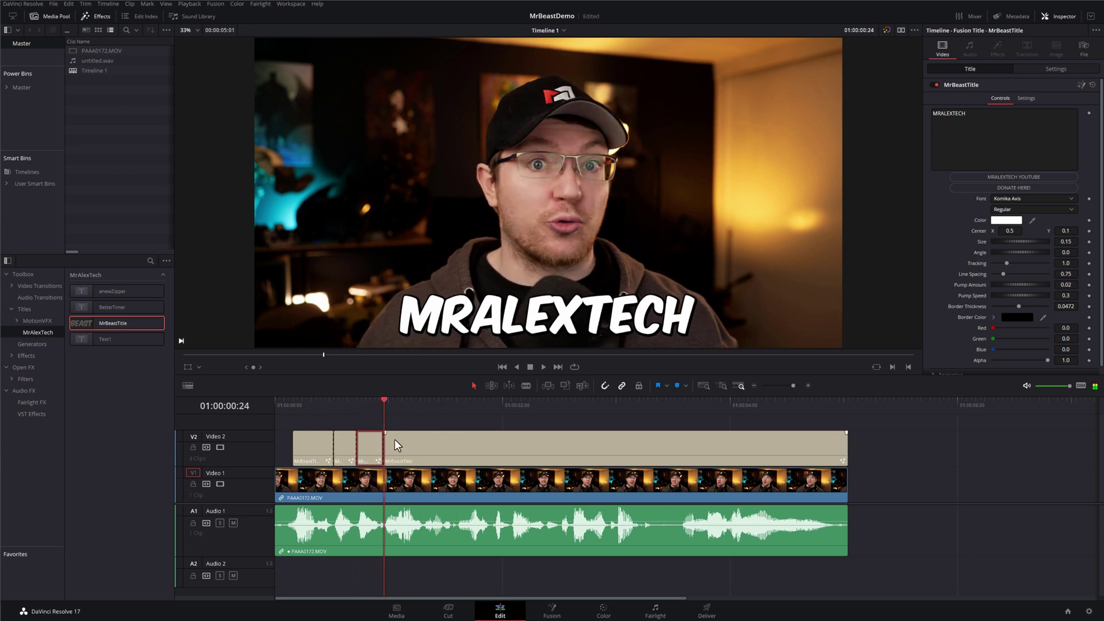
Play on to the next spoken word and split the remaining title clip at 01:00:01:14
{"action": "key", "text": "space"}
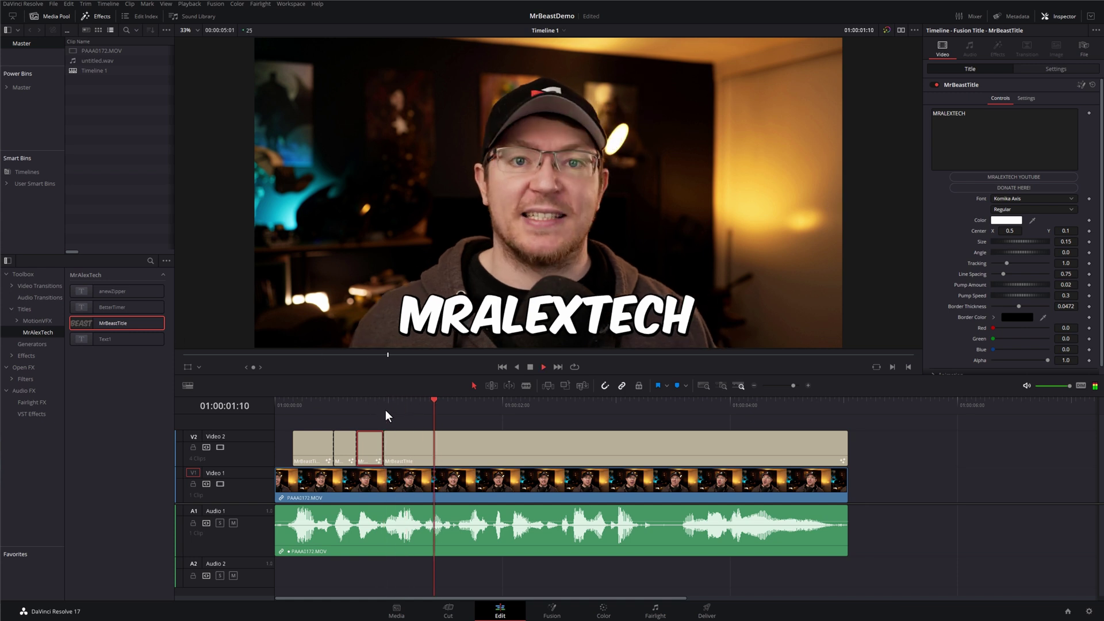
{"action": "left_click", "coordinate": [453, 408]}
{"action": "left_click", "coordinate": [466, 448]}
{"action": "key", "text": "ctrl+b"}
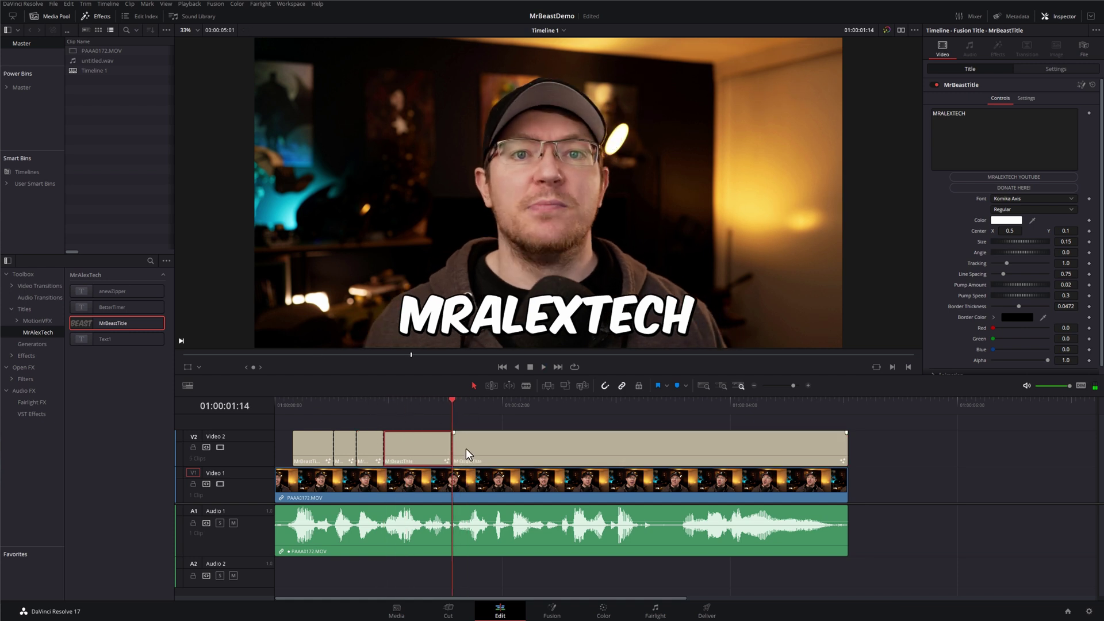
Split the remaining title clip at the next two waveform bursts, the second at 01:00:02:13
{"action": "key", "text": "space"}
{"action": "left_click", "coordinate": [493, 408]}
{"action": "left_click", "coordinate": [494, 444]}
{"action": "key", "text": "ctrl+b"}
{"action": "key", "text": "space"}
{"action": "left_click", "coordinate": [578, 449]}
{"action": "key", "text": "ctrl+b"}
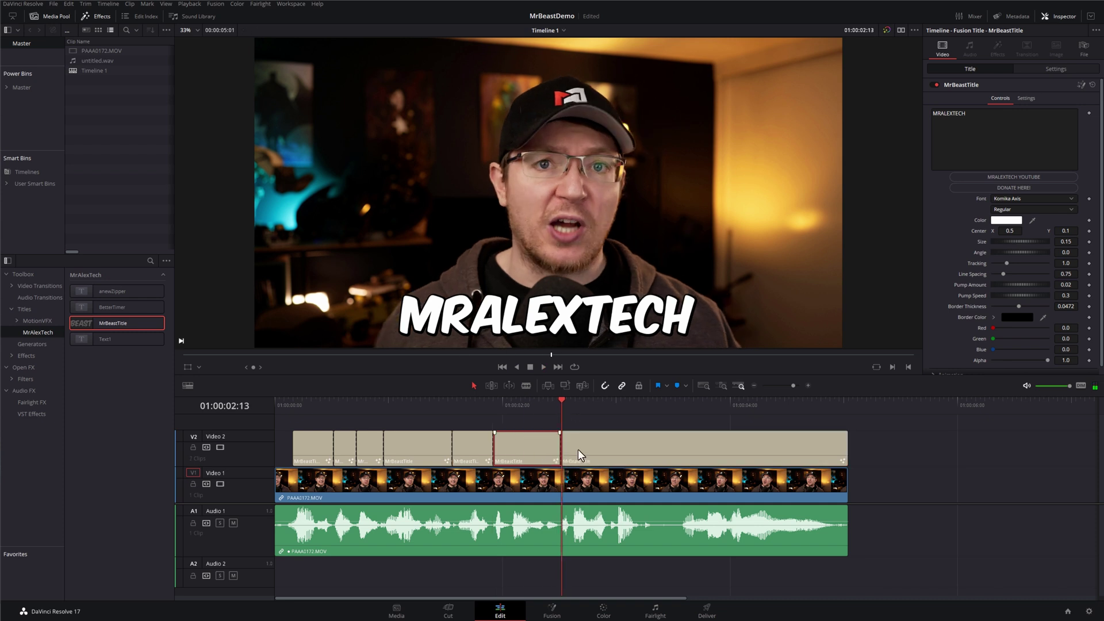
Split the rest of the title clip at the four following word starts, up to just before 01:00:04:00
{"action": "left_click", "coordinate": [624, 449]}
{"action": "key", "text": "ctrl+b"}
{"action": "key", "text": "space"}
{"action": "key", "text": "ctrl+b"}
{"action": "key", "text": "ctrl+b"}
{"action": "key", "text": "ctrl+b"}
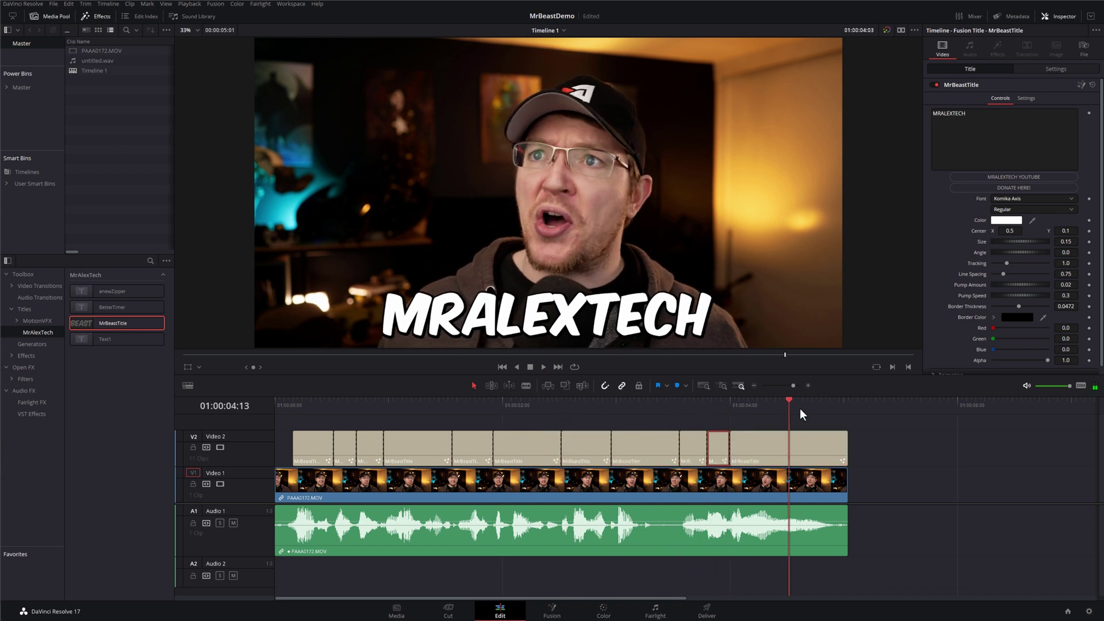
Play the timeline from its start to check the title cuts against the speech
{"action": "left_click", "coordinate": [277, 406]}
{"action": "left_click", "coordinate": [277, 405]}
{"action": "key", "text": "space"}
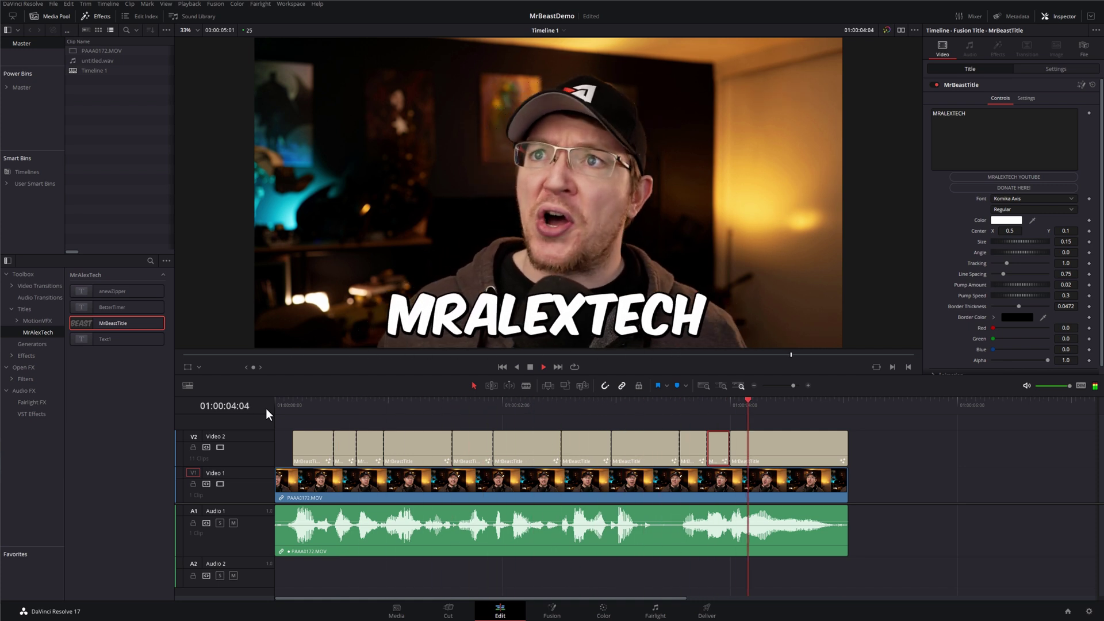
{"action": "key", "text": "space"}
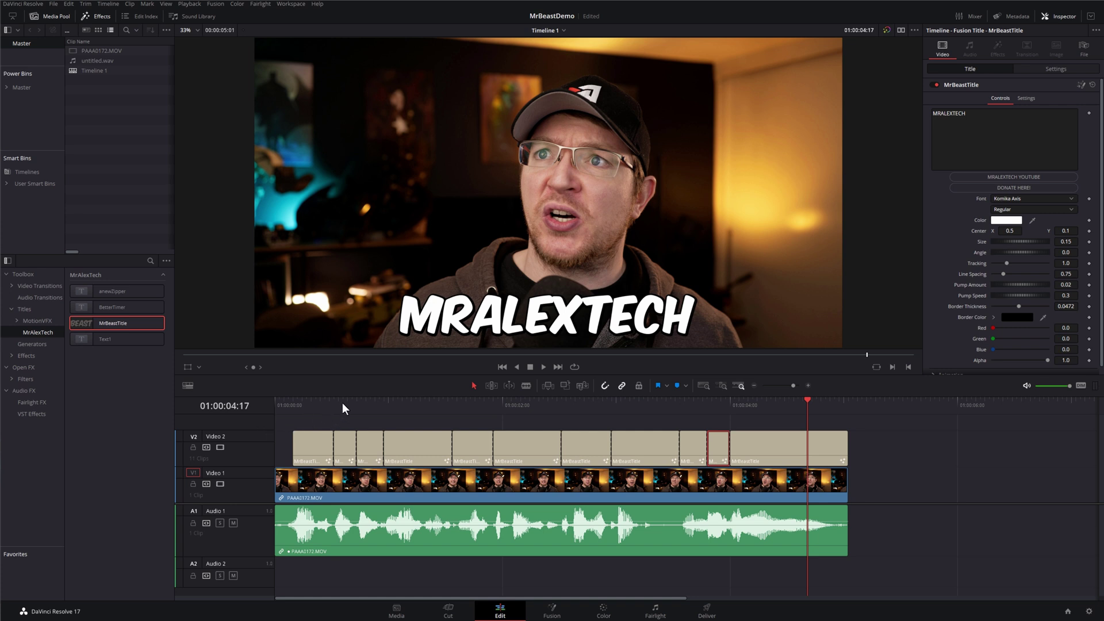
Replace the first title clip's text with THIS
{"action": "left_click", "coordinate": [315, 404]}
{"action": "left_click", "coordinate": [311, 446]}
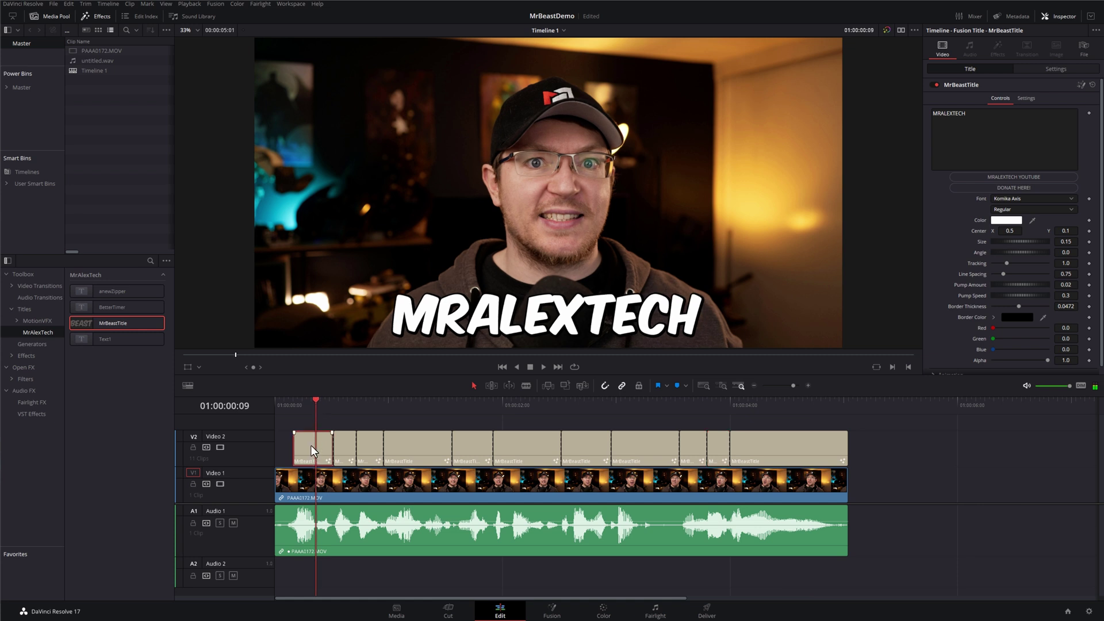
{"action": "left_click", "coordinate": [1034, 118]}
{"action": "key", "text": "ctrl+a"}
{"action": "type", "text": "THIS"}
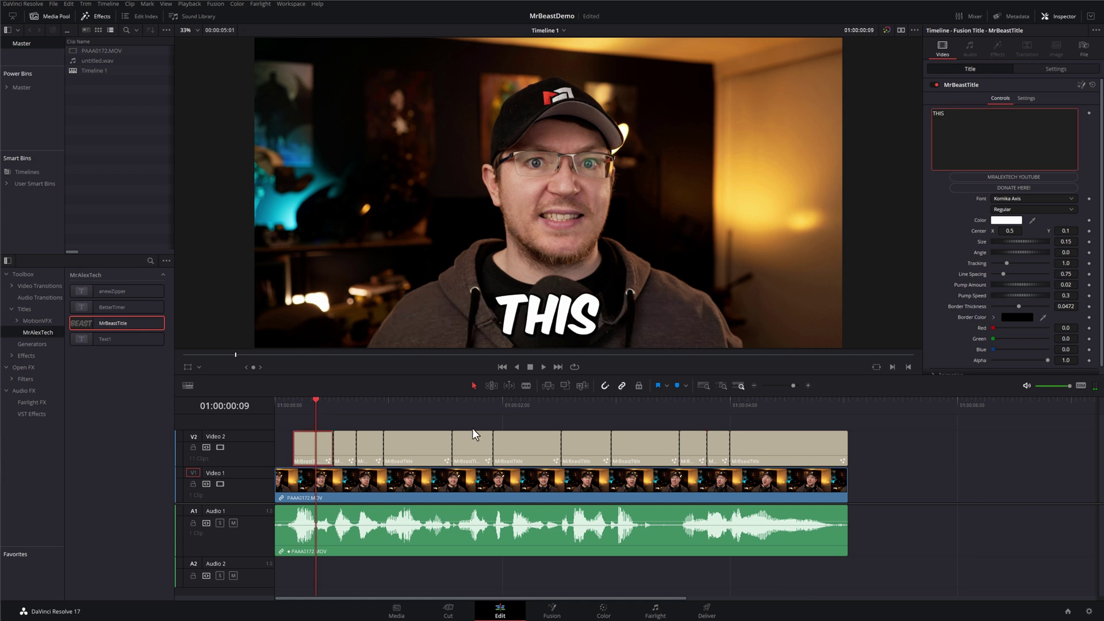
Replace the second title clip's text with the next spoken word and the third clip's text with THE
{"action": "left_click", "coordinate": [345, 447]}
{"action": "left_click_drag", "start_coordinate": [995, 116], "coordinate": [852, 109]}
{"action": "type", "text": "I"}
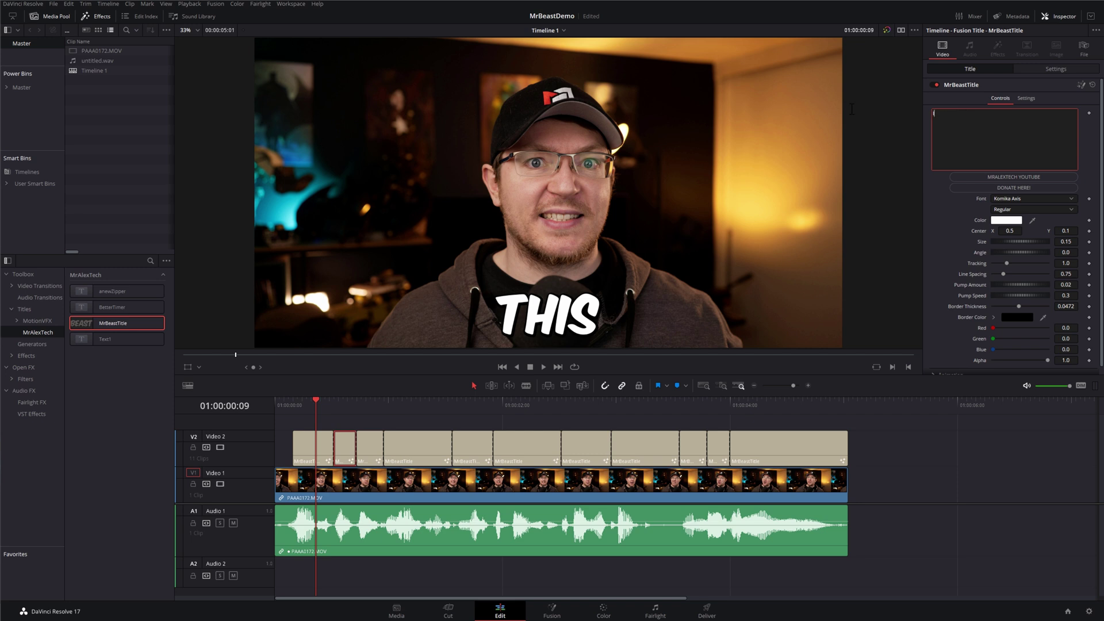
{"action": "left_click", "coordinate": [382, 441]}
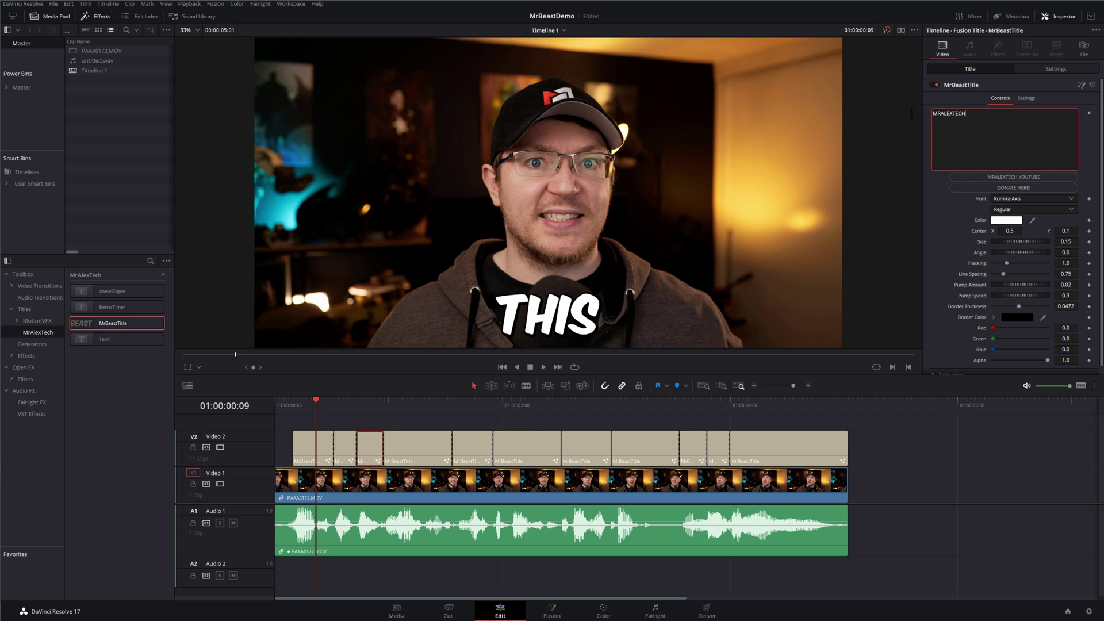
{"action": "left_click_drag", "start_coordinate": [912, 113], "coordinate": [845, 130]}
{"action": "type", "text": "THE"}
Try captioning the fifth title clip as TITLE and the sixth as STYLE
{"action": "left_click", "coordinate": [459, 447]}
{"action": "left_click_drag", "start_coordinate": [991, 115], "coordinate": [851, 101]}
{"action": "type", "text": "T"}
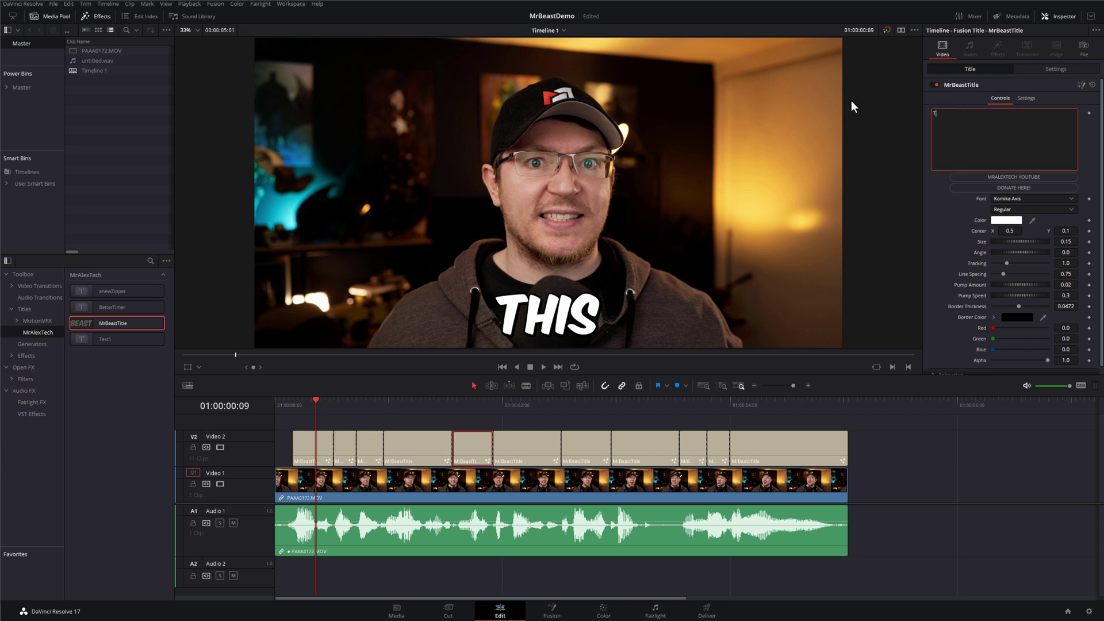
{"action": "type", "text": "ITLE"}
{"action": "left_click", "coordinate": [525, 447]}
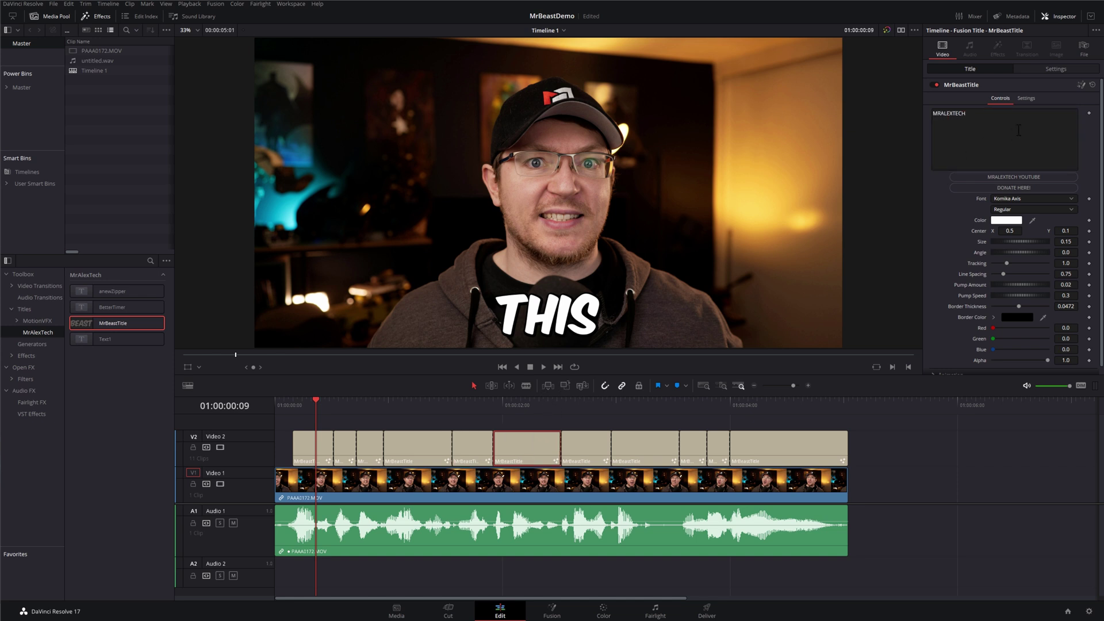
{"action": "left_click_drag", "start_coordinate": [977, 114], "coordinate": [851, 104]}
{"action": "type", "text": "STYLE"}
{"action": "left_click", "coordinate": [598, 451]}
{"action": "left_click_drag", "start_coordinate": [978, 114], "coordinate": [881, 107]}
Set the fifth title clip's text to MR, the sixth's to BEAST and the seventh's to TITLE
{"action": "left_click", "coordinate": [479, 401]}
{"action": "left_click", "coordinate": [472, 447]}
{"action": "type", "text": "MR"}
{"action": "left_click", "coordinate": [526, 447]}
{"action": "left_click", "coordinate": [586, 447]}
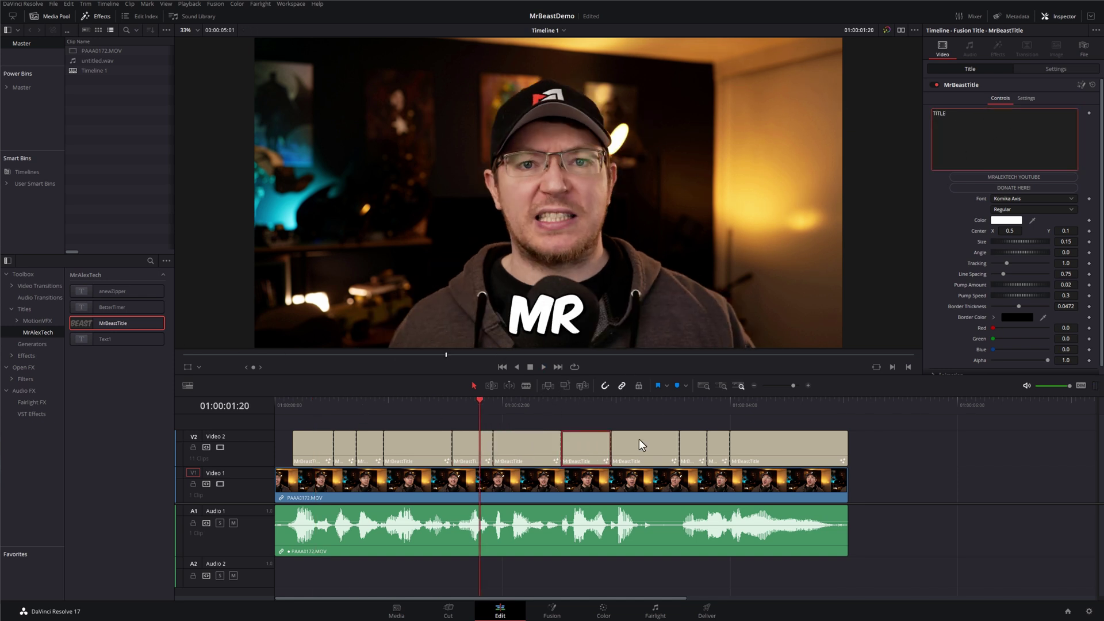
Replace the text of the remaining title clips with the matching spoken words, using WORLD for the last clip
{"action": "left_click", "coordinate": [639, 441]}
{"action": "left_click", "coordinate": [693, 447]}
{"action": "left_click", "coordinate": [719, 446]}
{"action": "left_click", "coordinate": [770, 447]}
{"action": "left_click_drag", "start_coordinate": [978, 114], "coordinate": [820, 88]}
Play the timeline from its start to check the word-by-word captions
{"action": "left_click_drag", "start_coordinate": [419, 405], "coordinate": [270, 405]}
{"action": "key", "text": "space"}
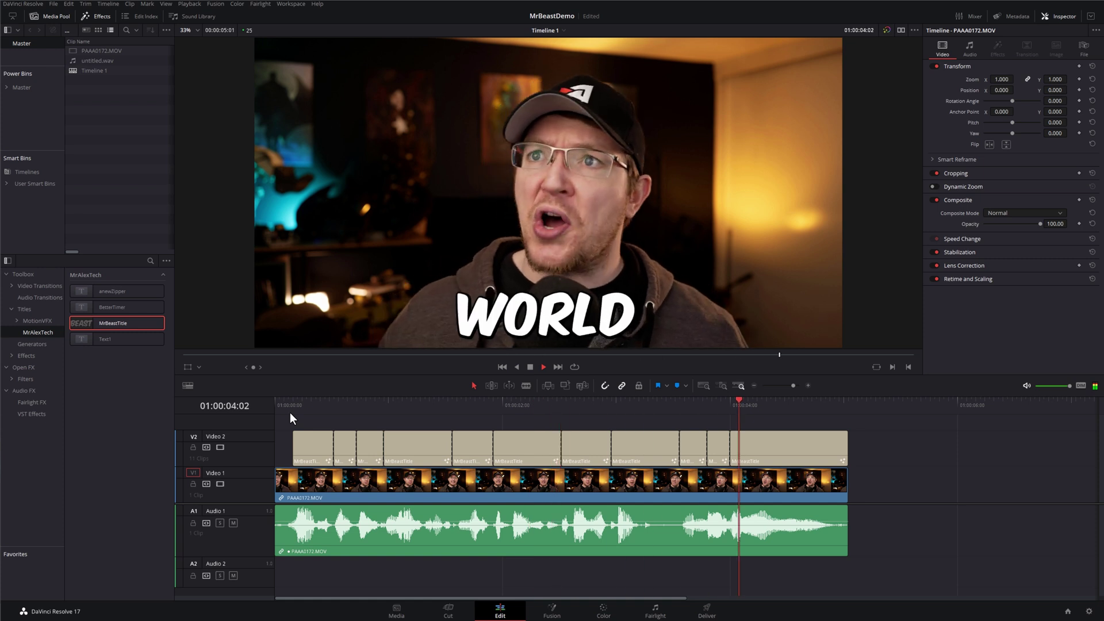
{"action": "key", "text": "space"}
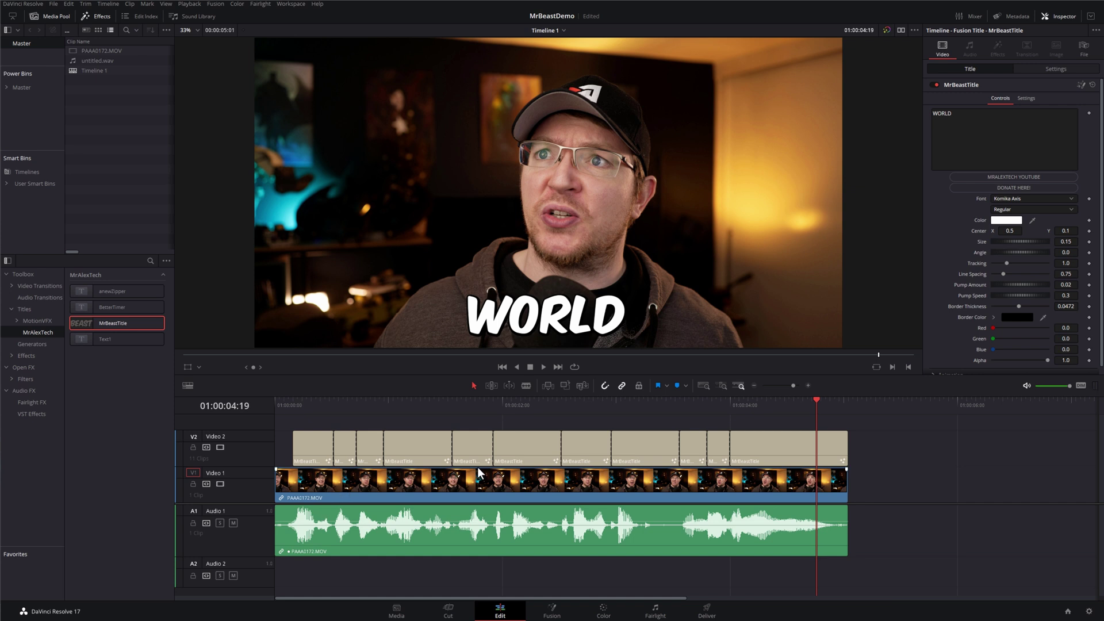
Change the BEAST title's text colour to red, then enlarge it and raise its vertical centre
{"action": "left_click", "coordinate": [525, 406]}
{"action": "left_click", "coordinate": [524, 456]}
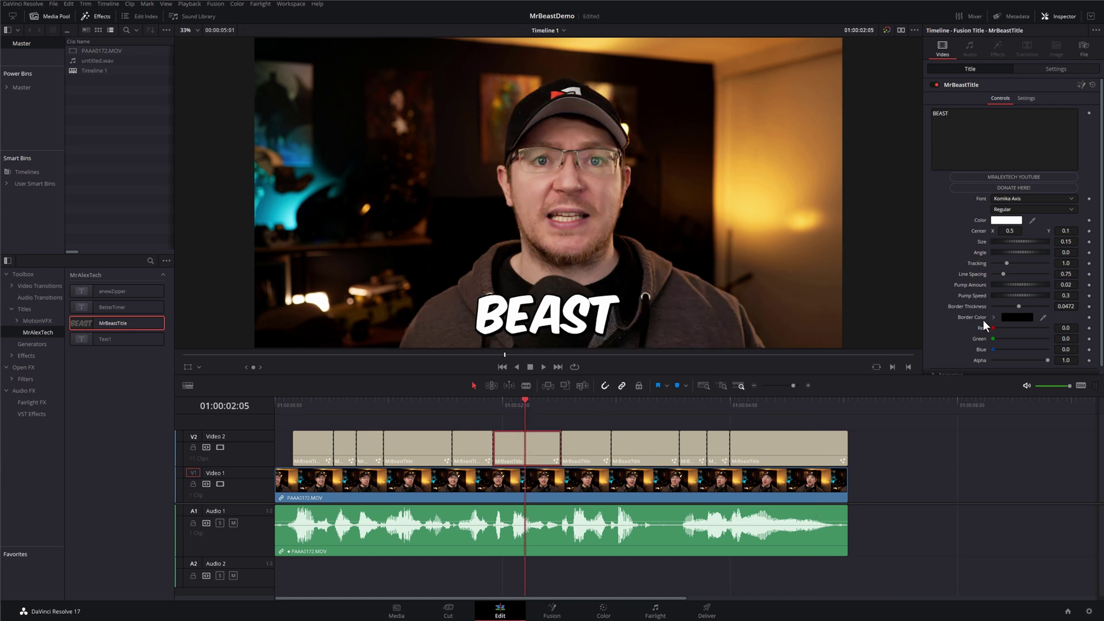
{"action": "left_click", "coordinate": [1009, 220]}
{"action": "left_click_drag", "start_coordinate": [637, 248], "coordinate": [840, 162]}
{"action": "left_click", "coordinate": [857, 323]}
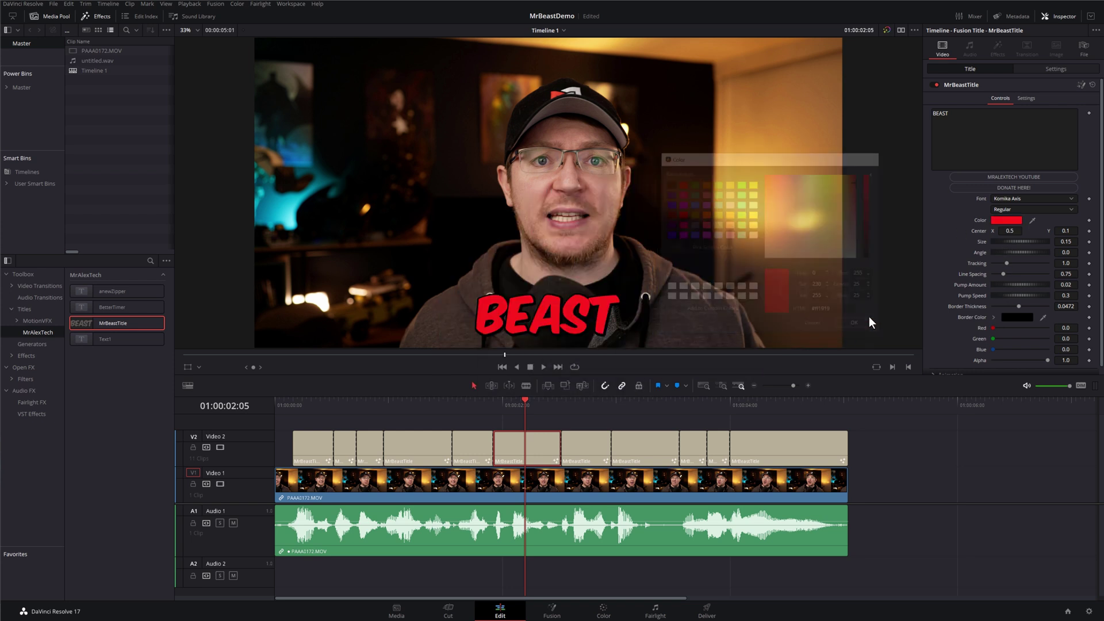
{"action": "left_click_drag", "start_coordinate": [1068, 241], "coordinate": [1073, 242]}
{"action": "left_click_drag", "start_coordinate": [1068, 231], "coordinate": [1096, 231]}
Change the text colour of the final WORLD title to bright green
{"action": "left_click", "coordinate": [760, 406]}
{"action": "left_click", "coordinate": [780, 443]}
{"action": "left_click", "coordinate": [1006, 220]}
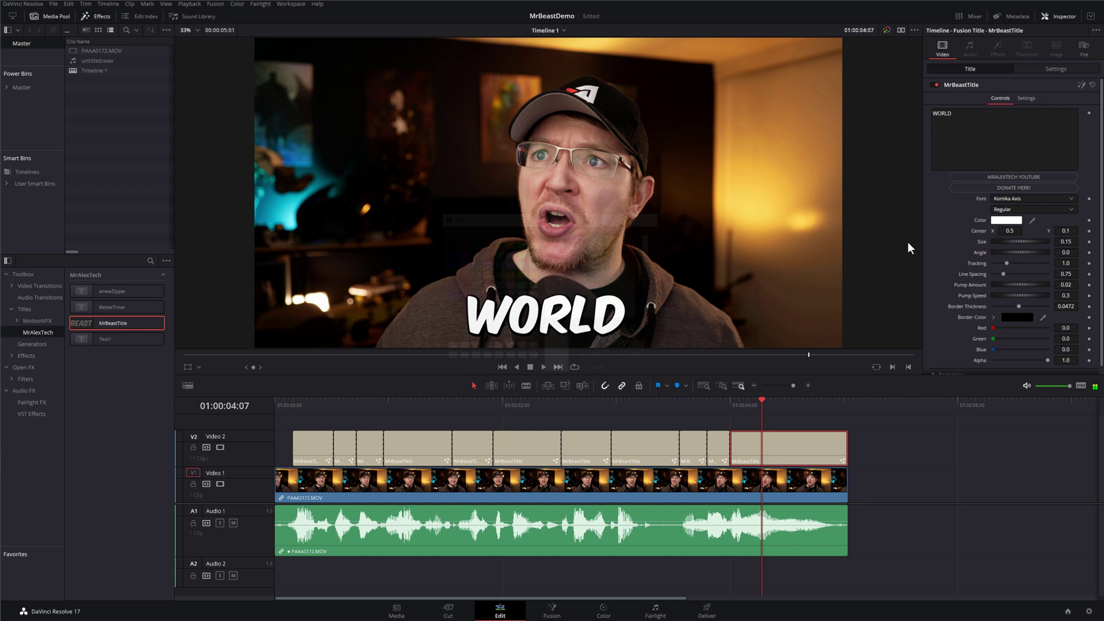
{"action": "left_click", "coordinate": [613, 240]}
{"action": "left_click", "coordinate": [639, 386]}
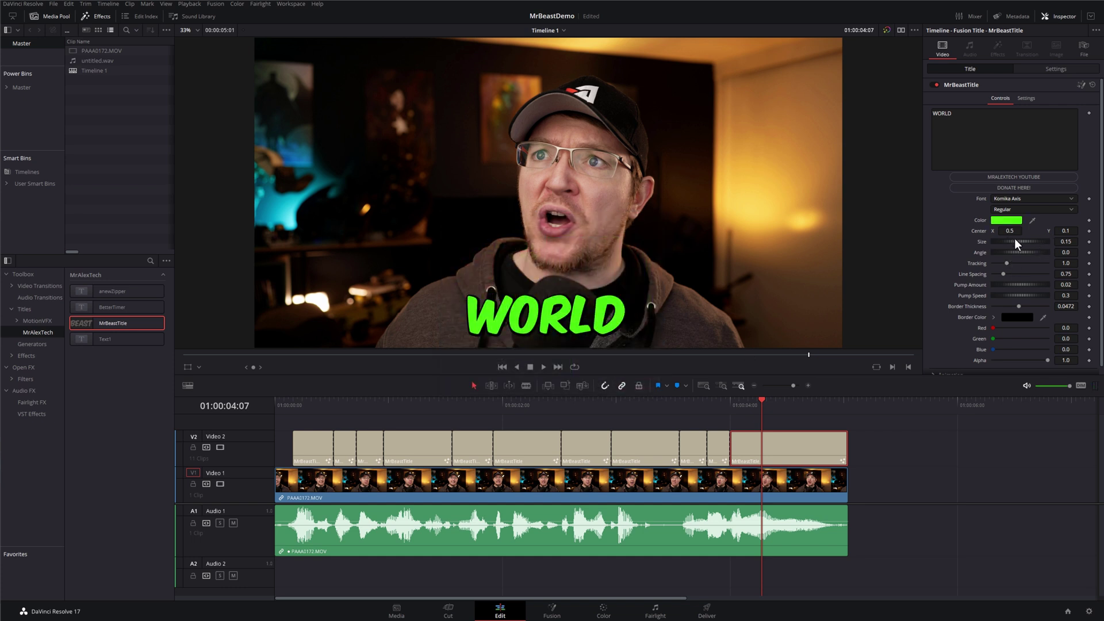
Set the WORLD title to size 0.29, centre Y 0.197, pump amount 0.04 and pump speed 0.362, and play the timeline from its start
{"action": "left_click_drag", "start_coordinate": [1015, 241], "coordinate": [1061, 240]}
{"action": "left_click_drag", "start_coordinate": [1023, 284], "coordinate": [1078, 295]}
{"action": "key", "text": "Home"}
{"action": "key", "text": "space"}
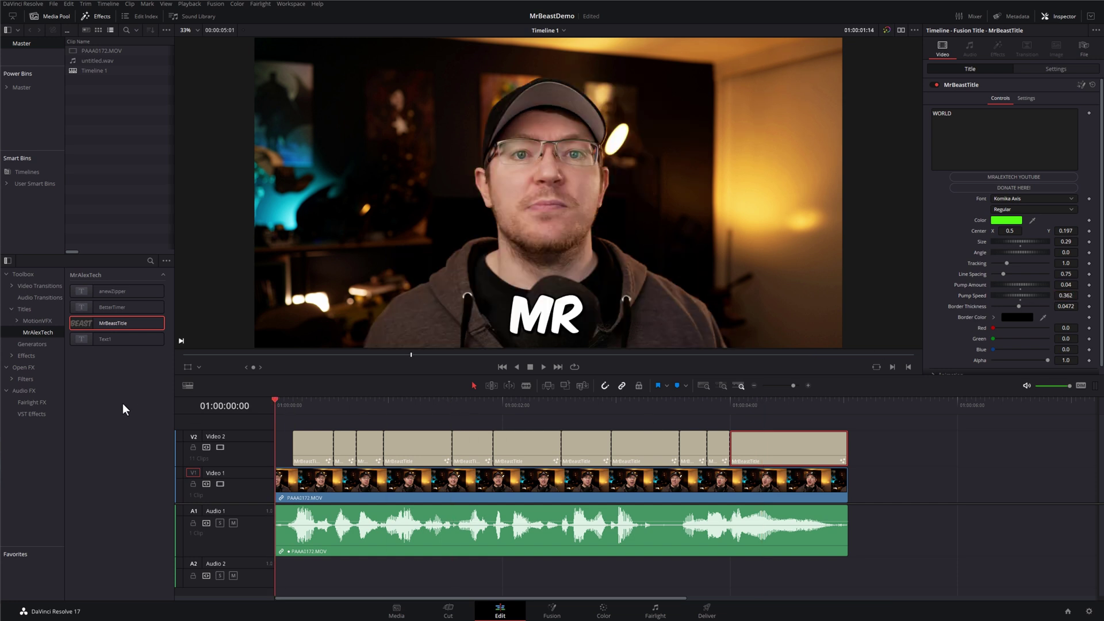